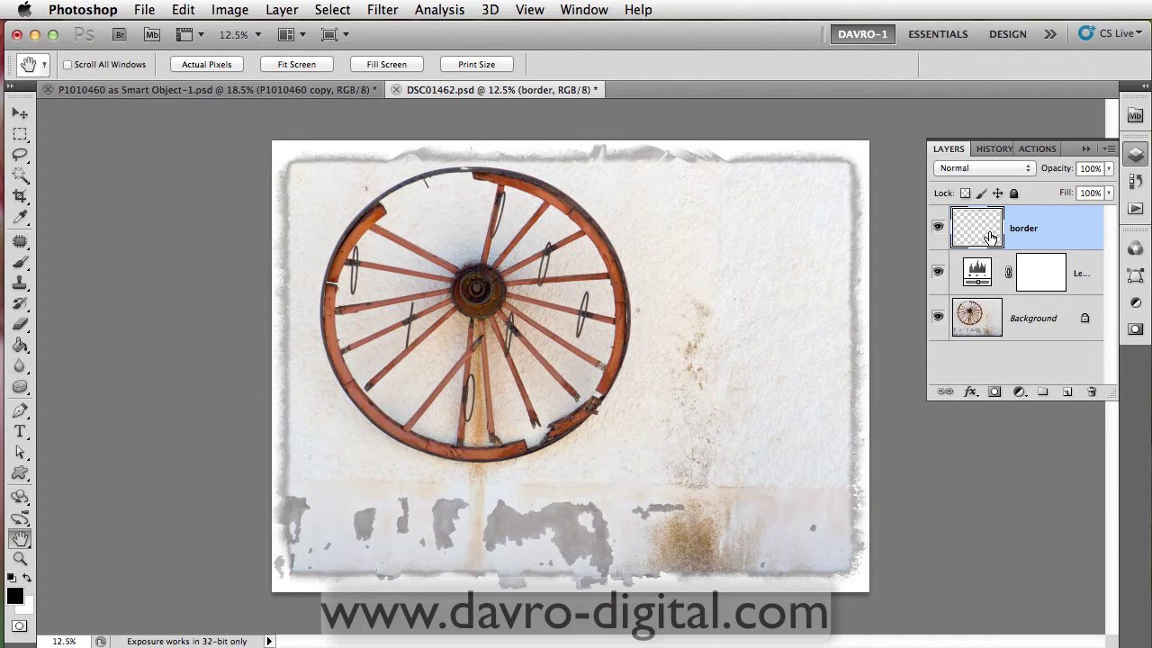
- Load the border's outline as a selection on a new empty Layer 1, then delete the border layer
click(937, 228)
ctrl+click(979, 233)
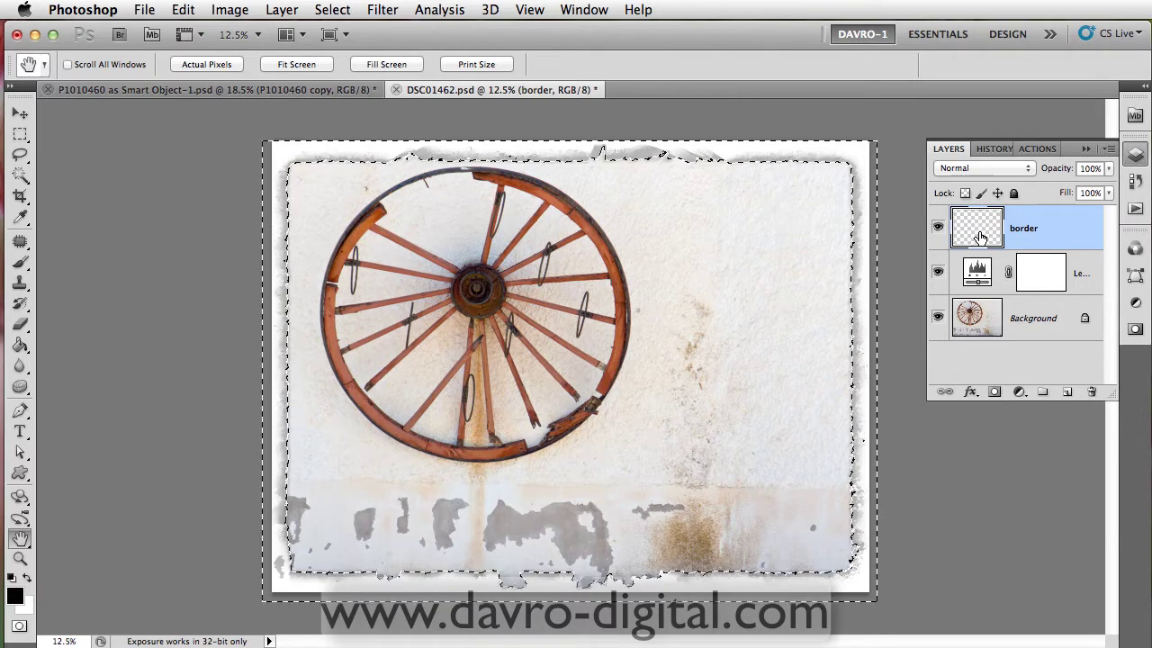
click(1067, 392)
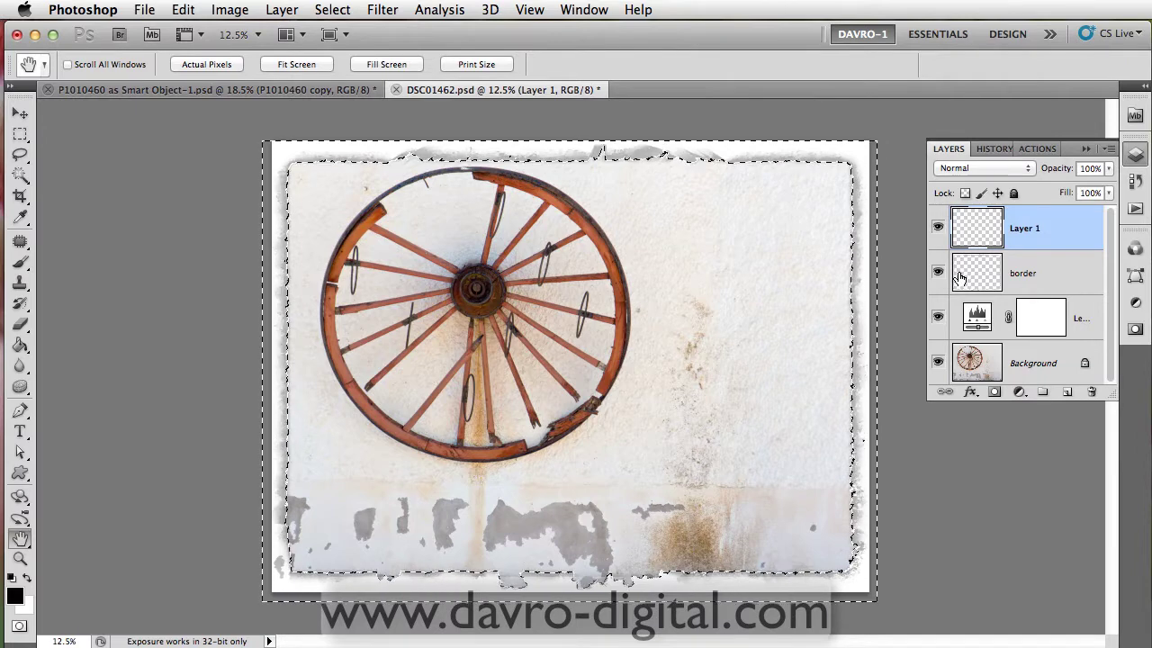
click(937, 273)
drag(1035, 275, 1090, 394)
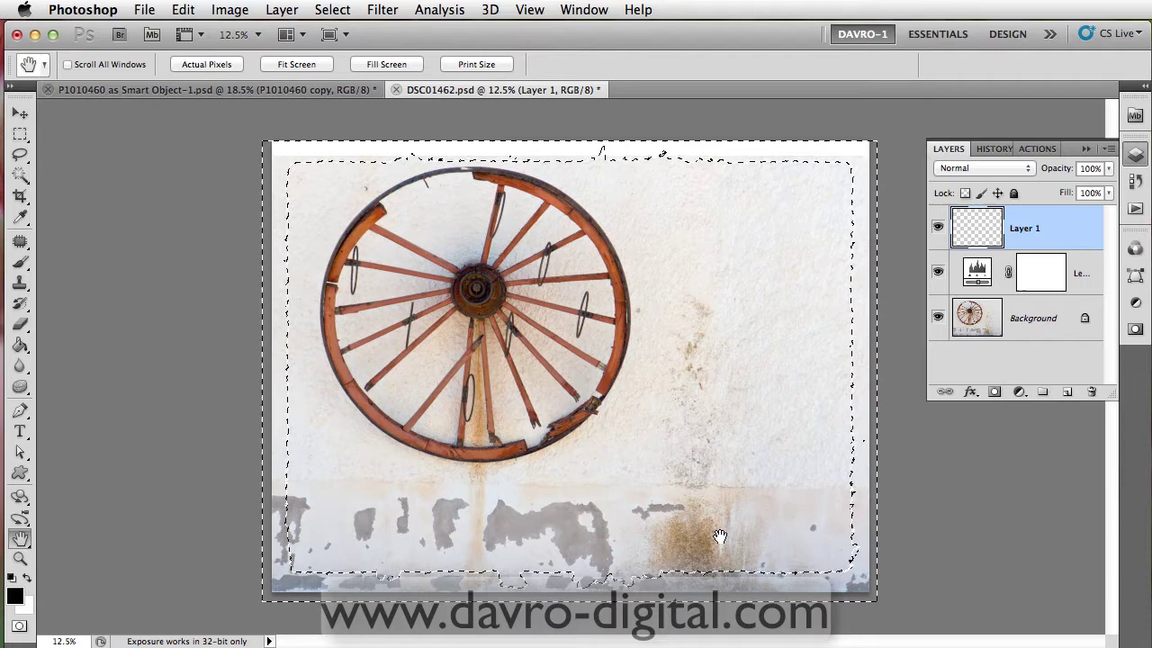
- Transform the selection, nudging its right, bottom and left edges slightly inward, and commit
click(331, 11)
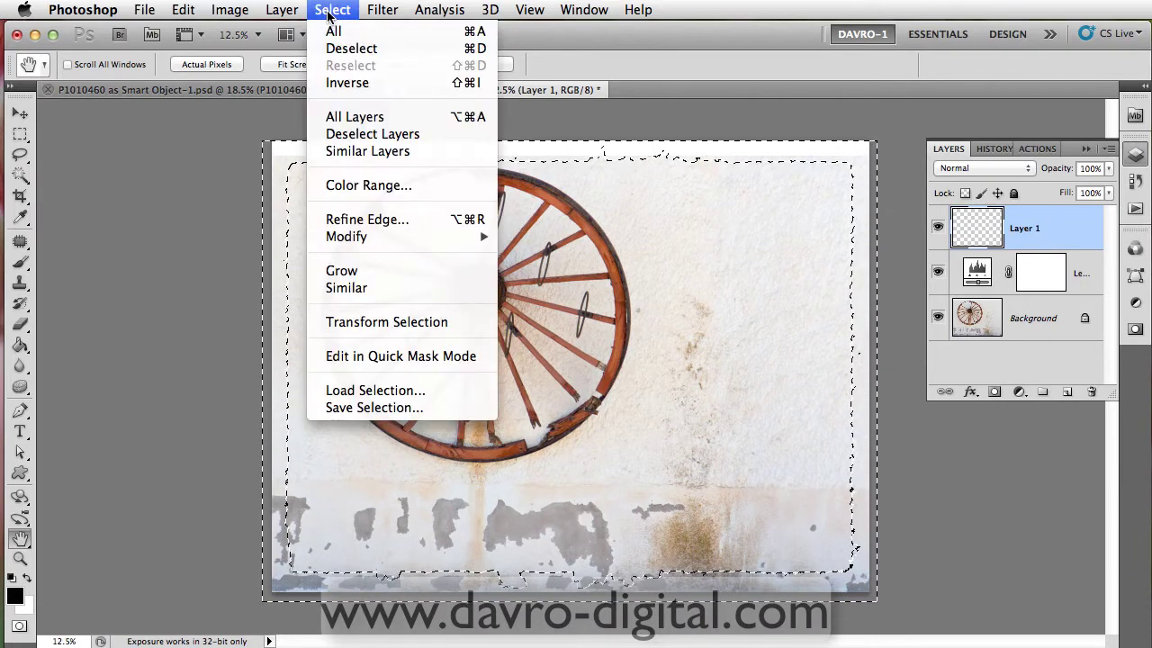
click(359, 321)
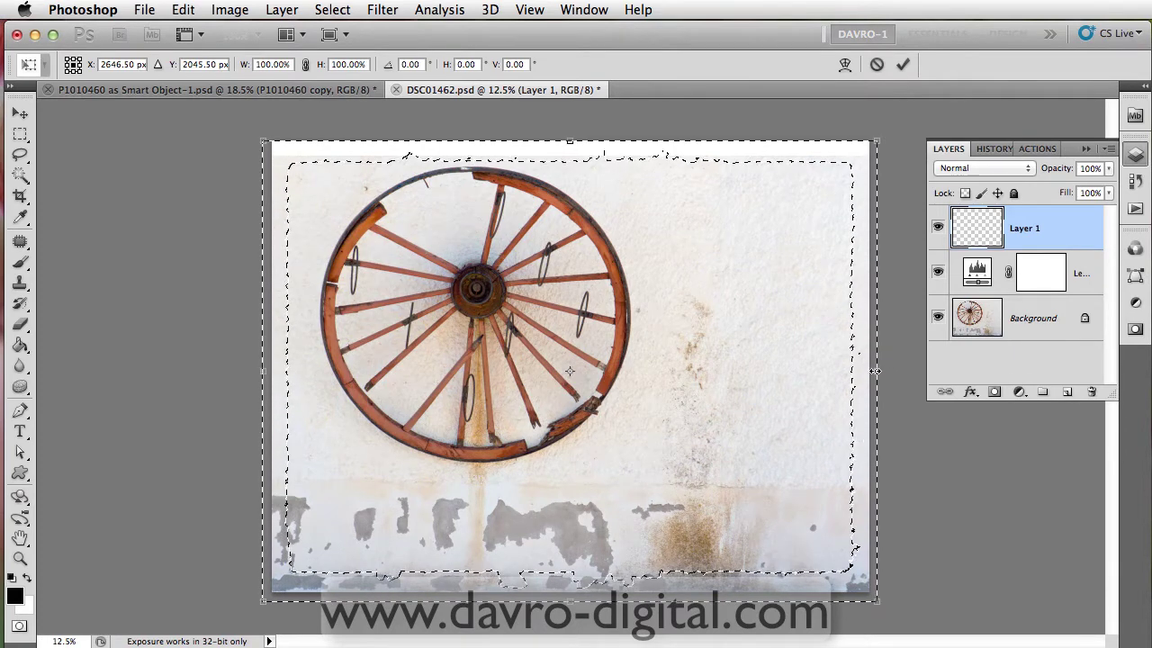
drag(876, 371, 872, 371)
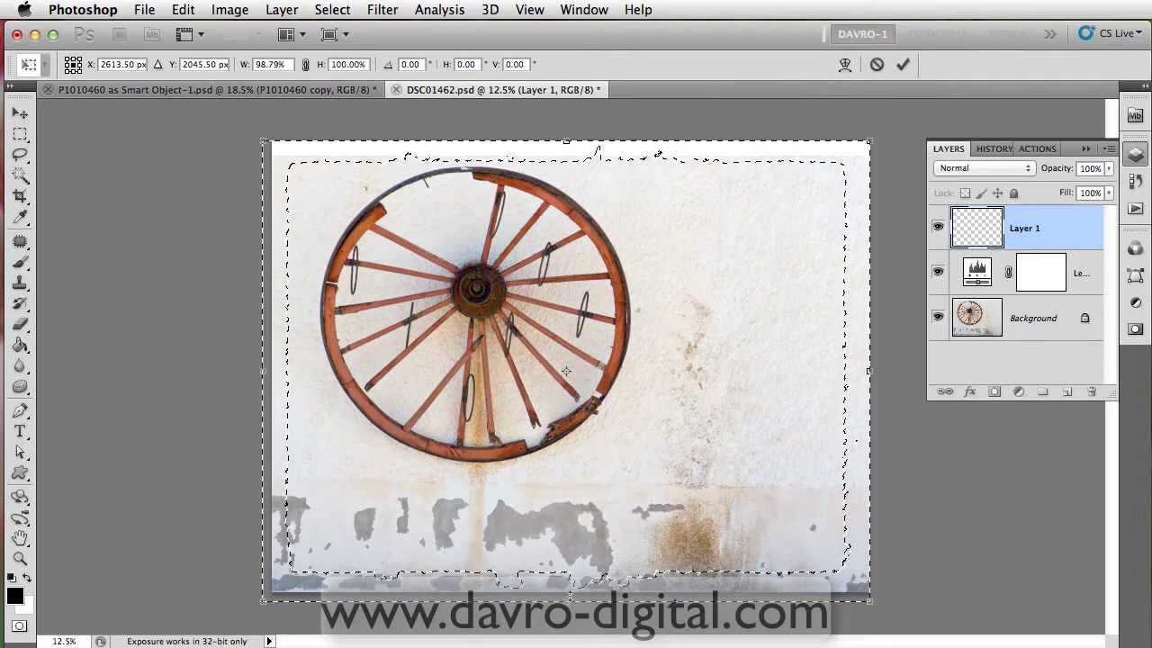
drag(571, 598, 570, 589)
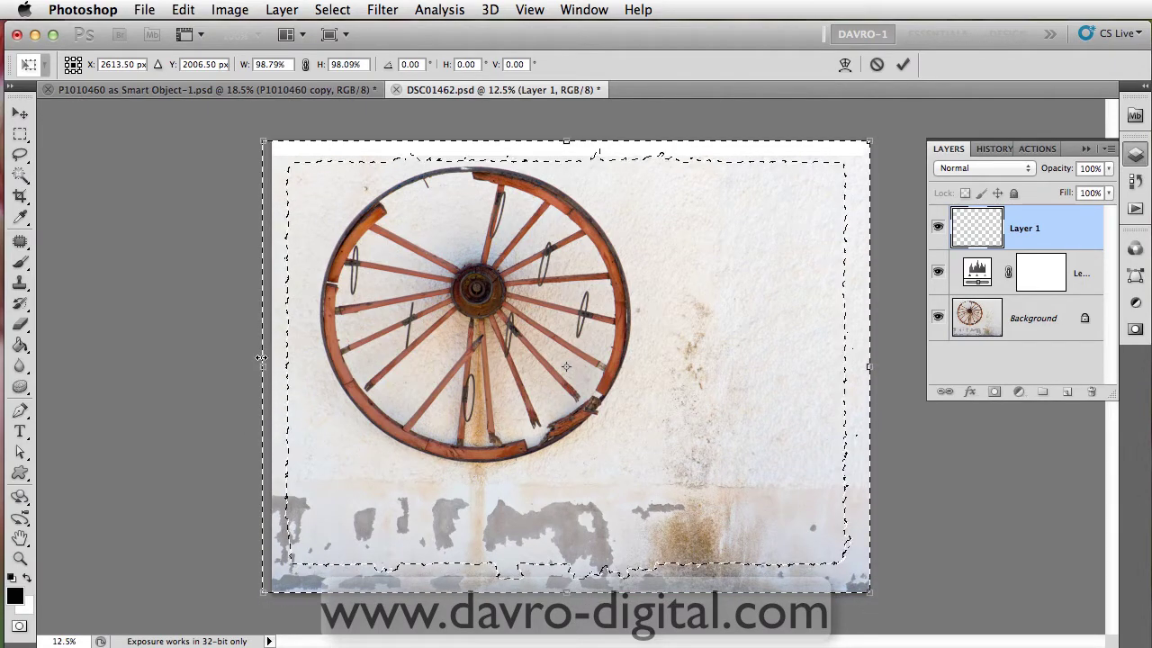
drag(260, 358, 272, 358)
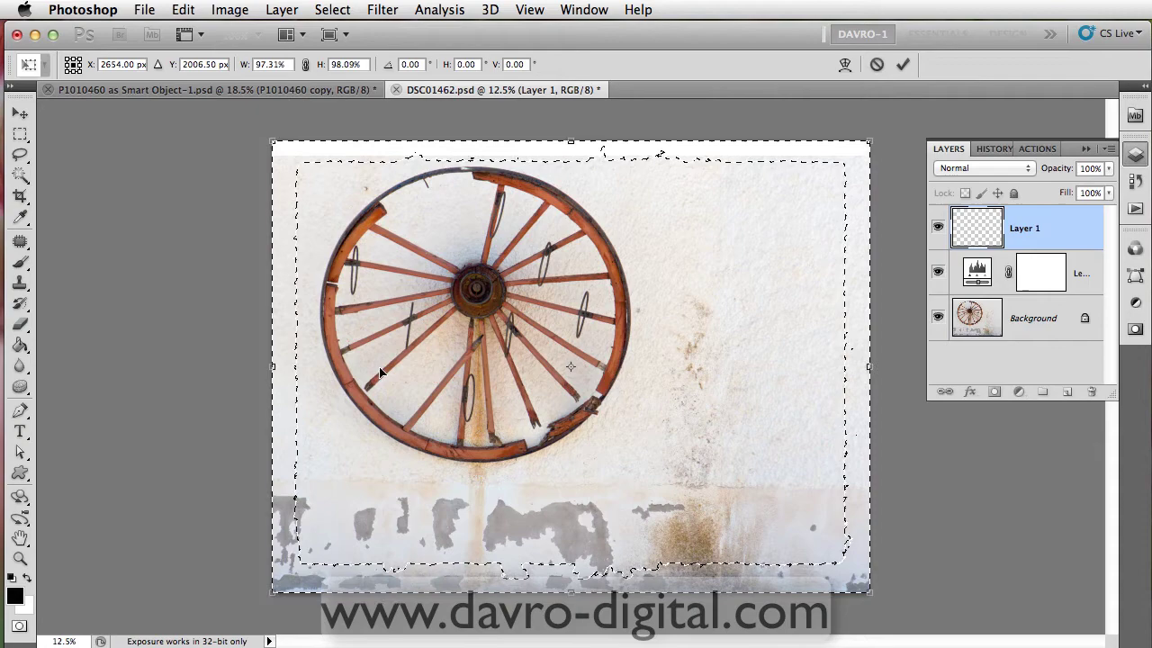
key(Return)
key(h)
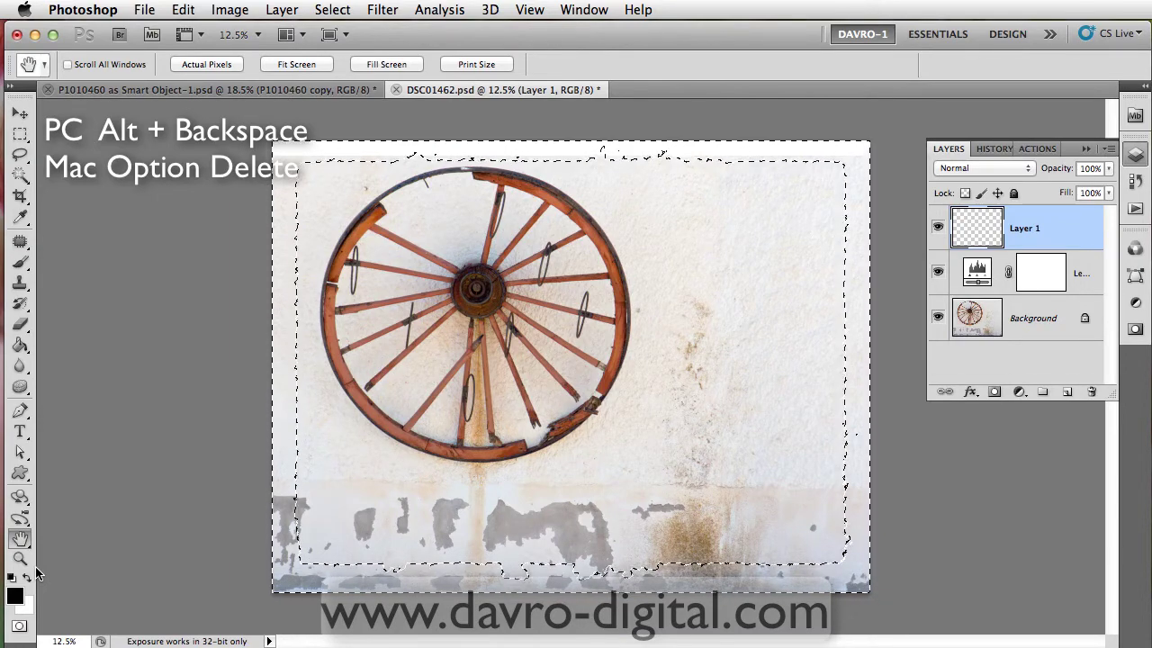
- Fill the selection on Layer 1 with the black foreground colour
key(alt+BackSpace)
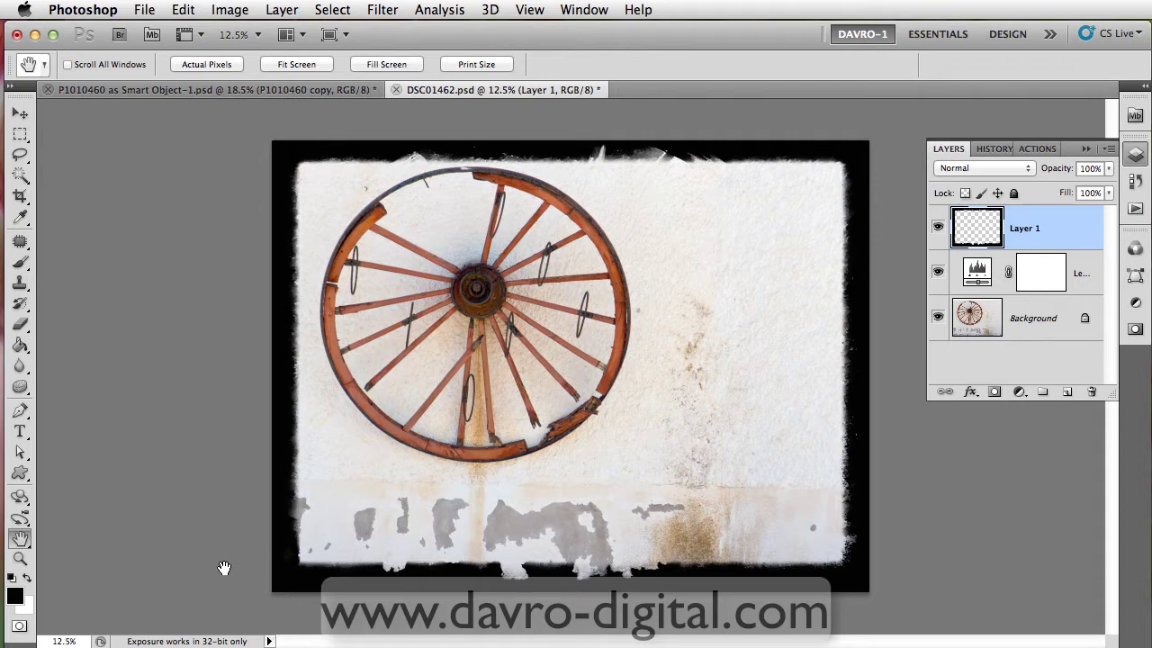
- Refill the torn-edge border with the white background colour, then deselect
key(super+BackSpace)
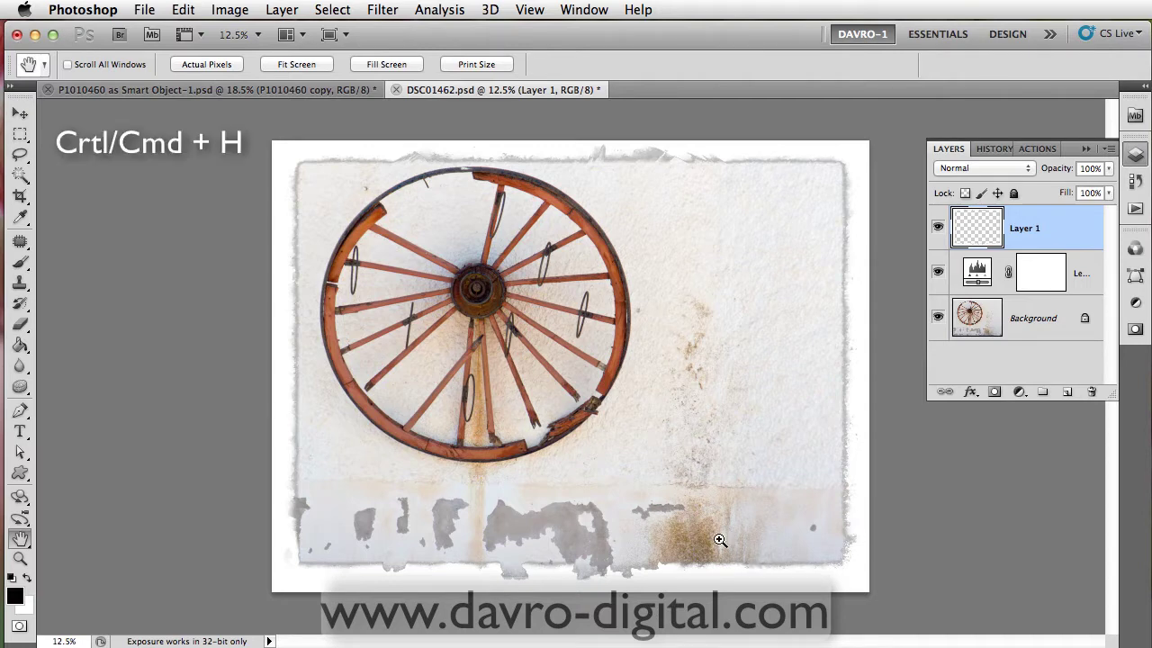
key(ctrl+h)
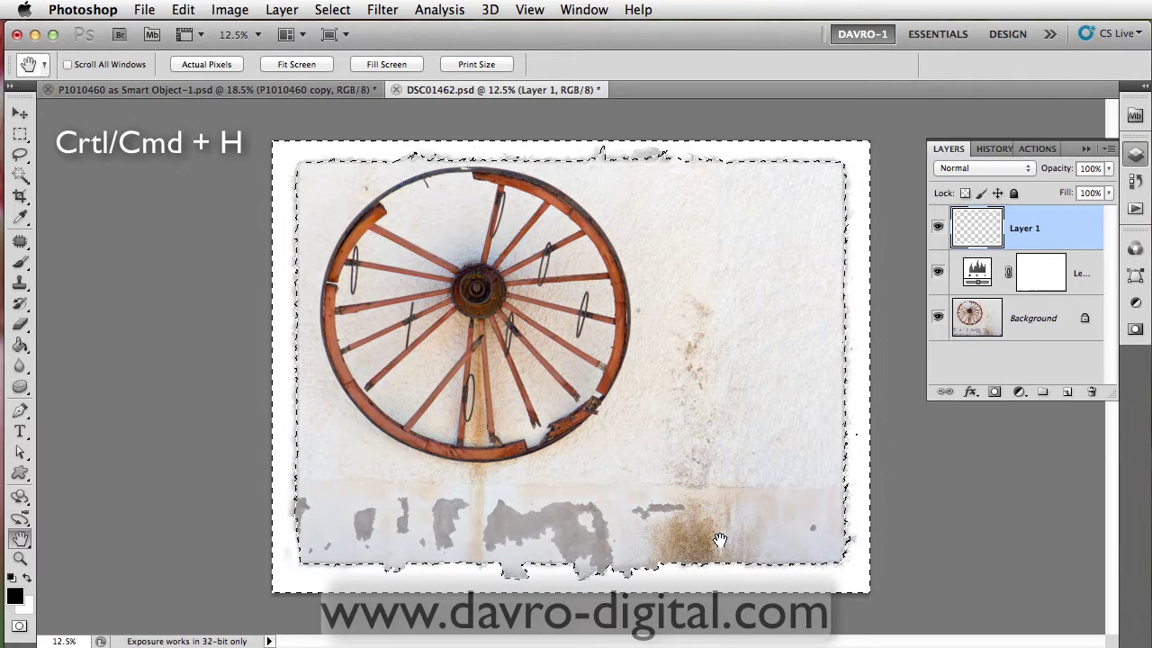
key(ctrl+d)
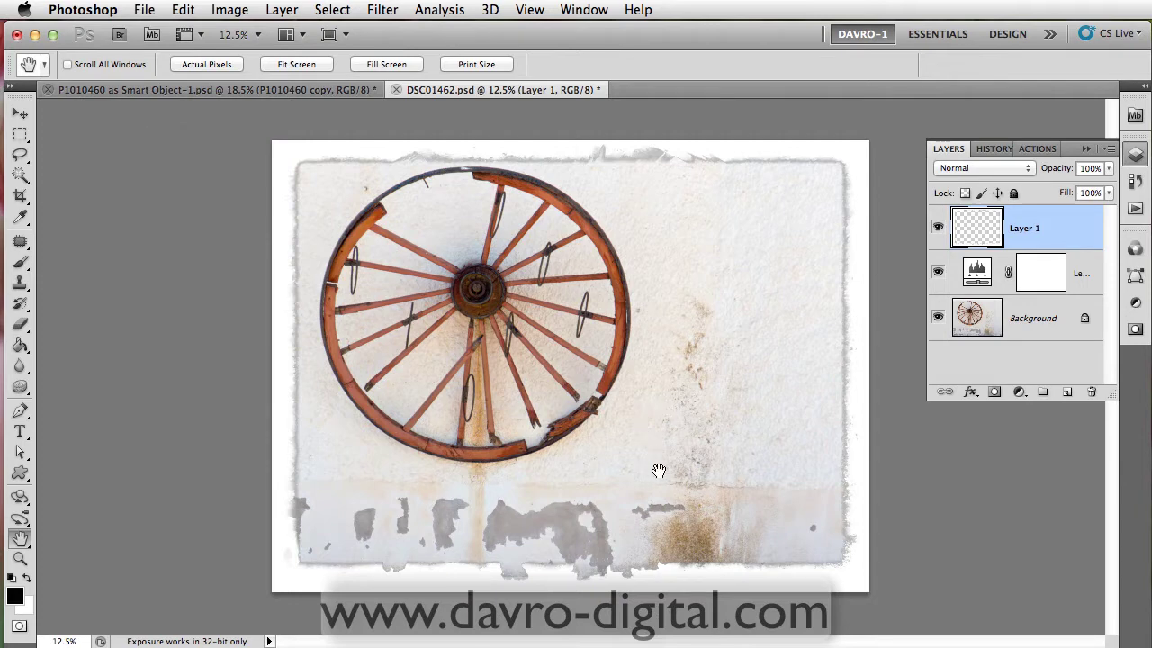
- Close the Paths panel, return to Layers, and reload Layer 1's white border as a selection
click(185, 10)
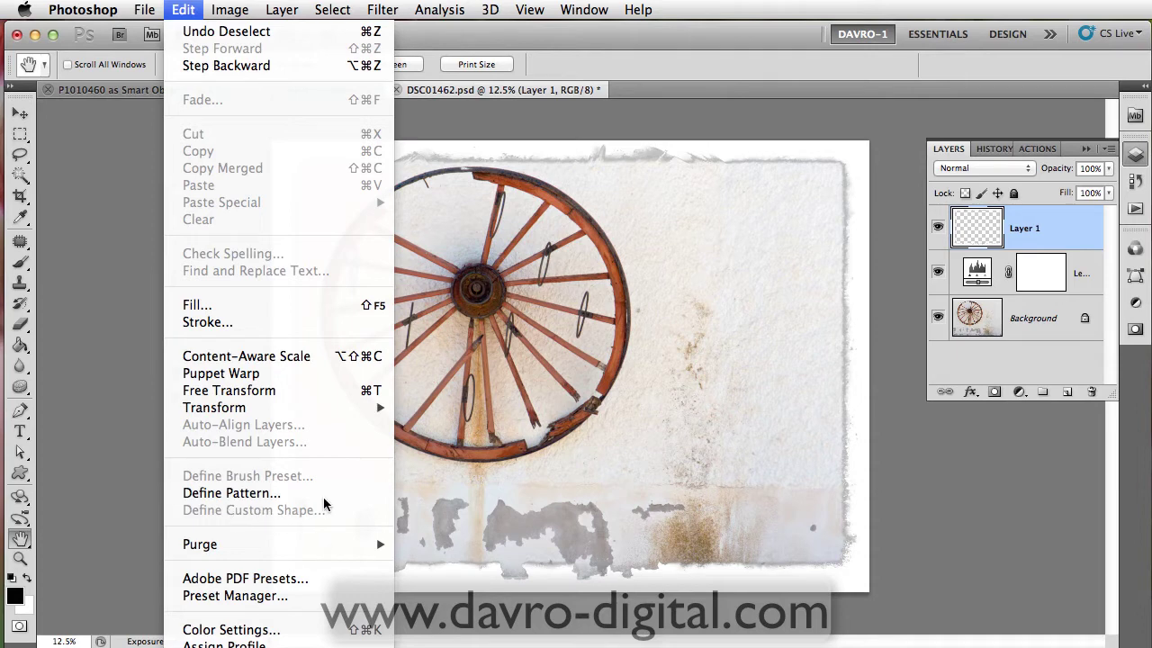
key(Escape)
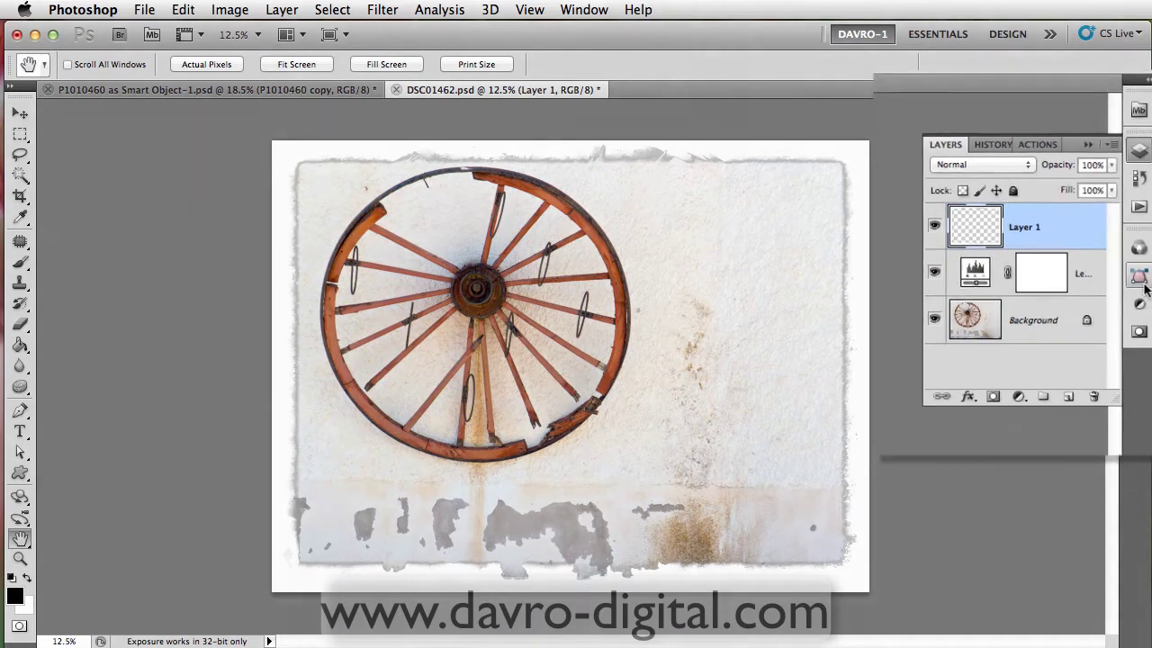
click(1141, 279)
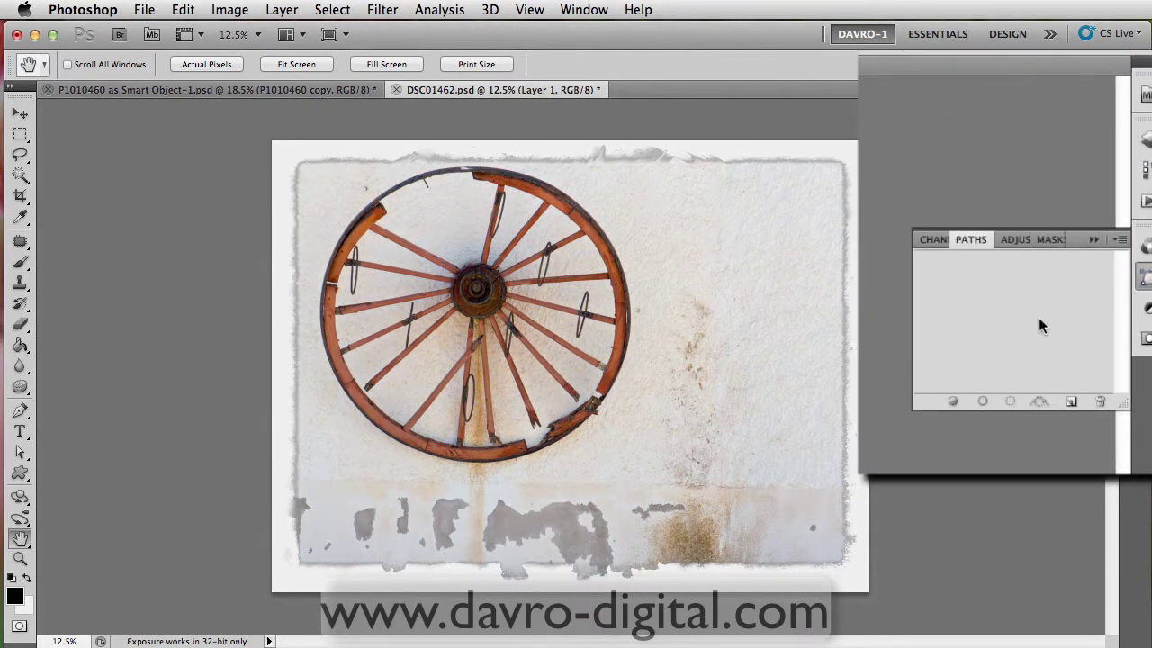
click(583, 10)
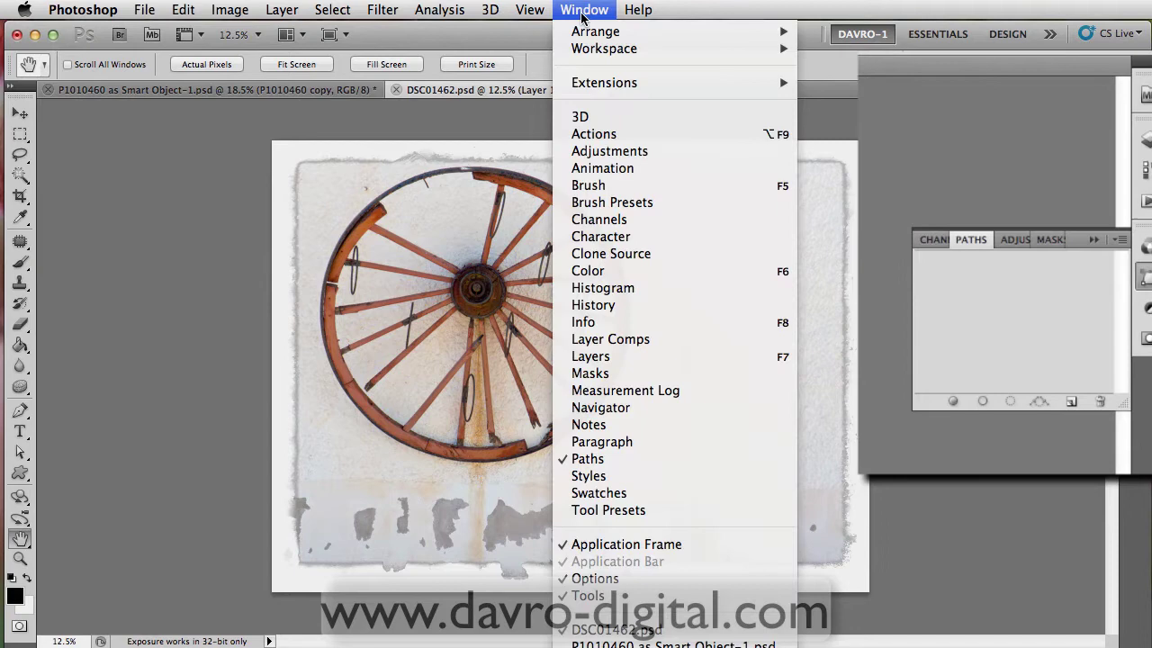
click(624, 460)
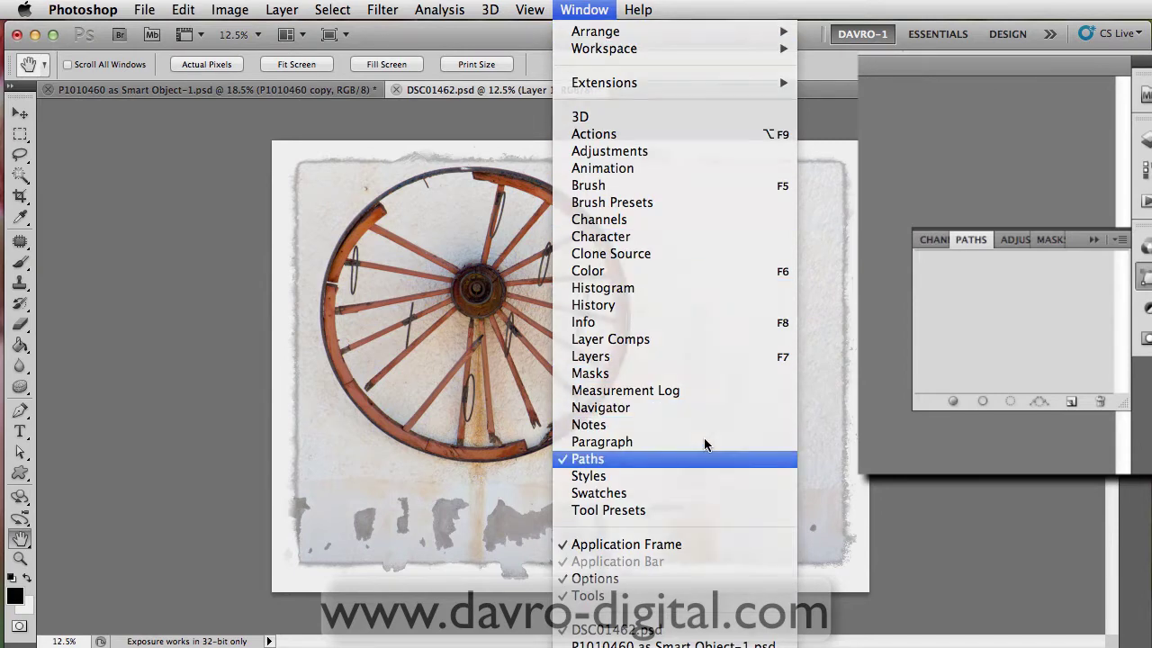
click(1146, 142)
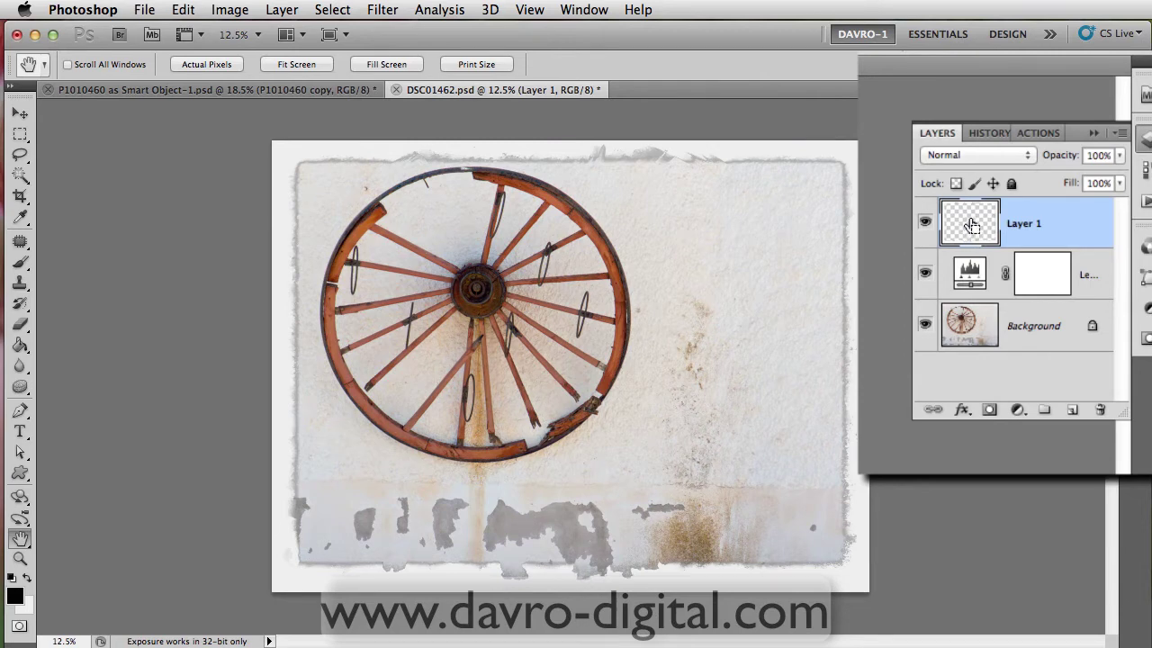
super+click(972, 225)
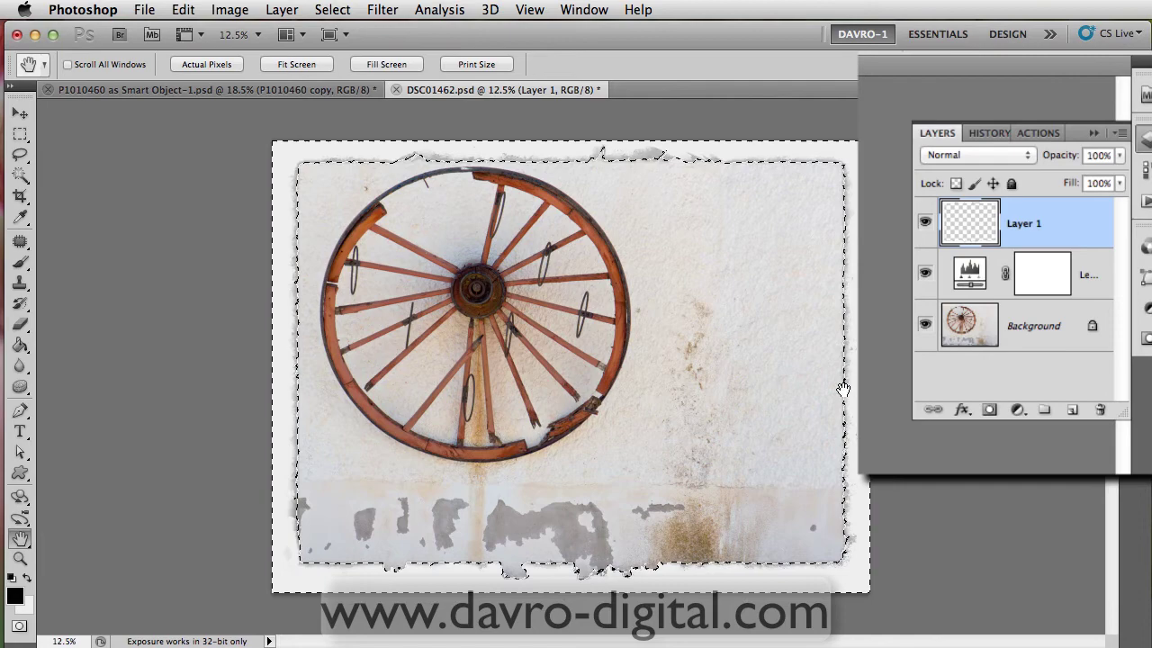
- Convert the selection to a work path and define it as custom shape Shape 2
click(1146, 280)
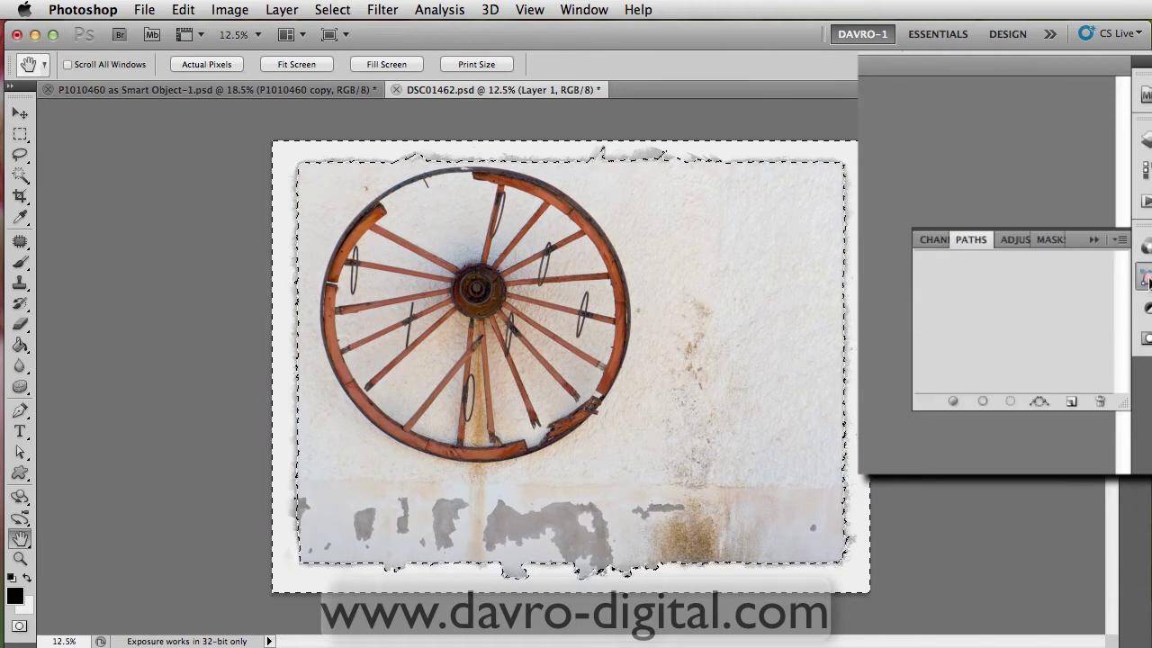
click(1035, 404)
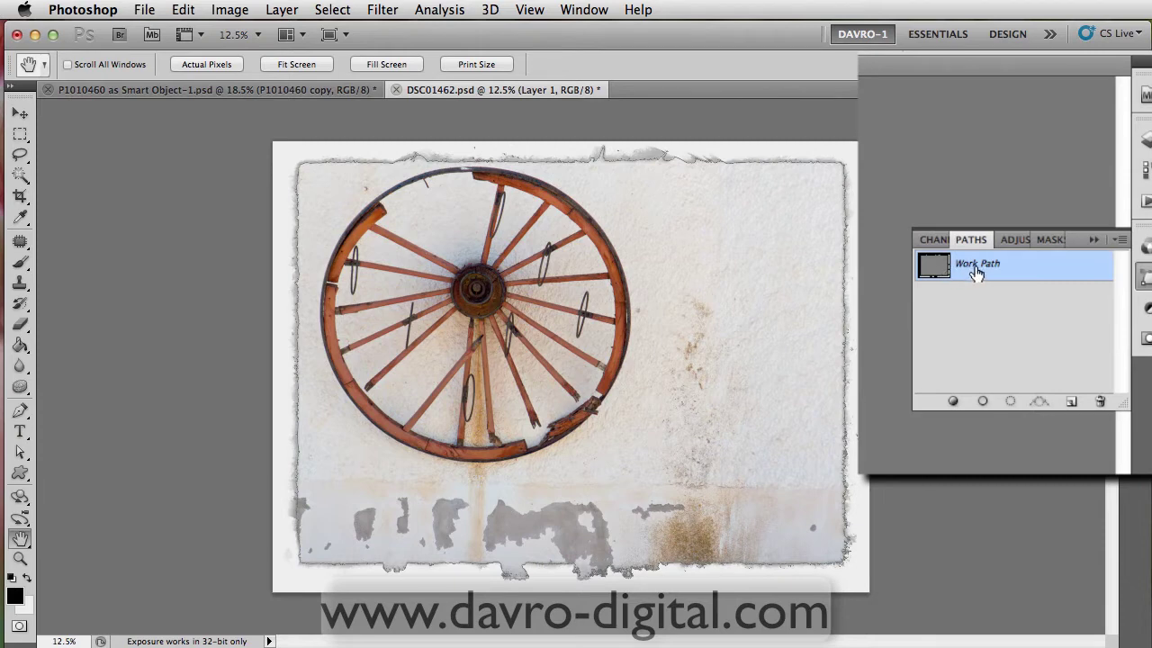
click(191, 34)
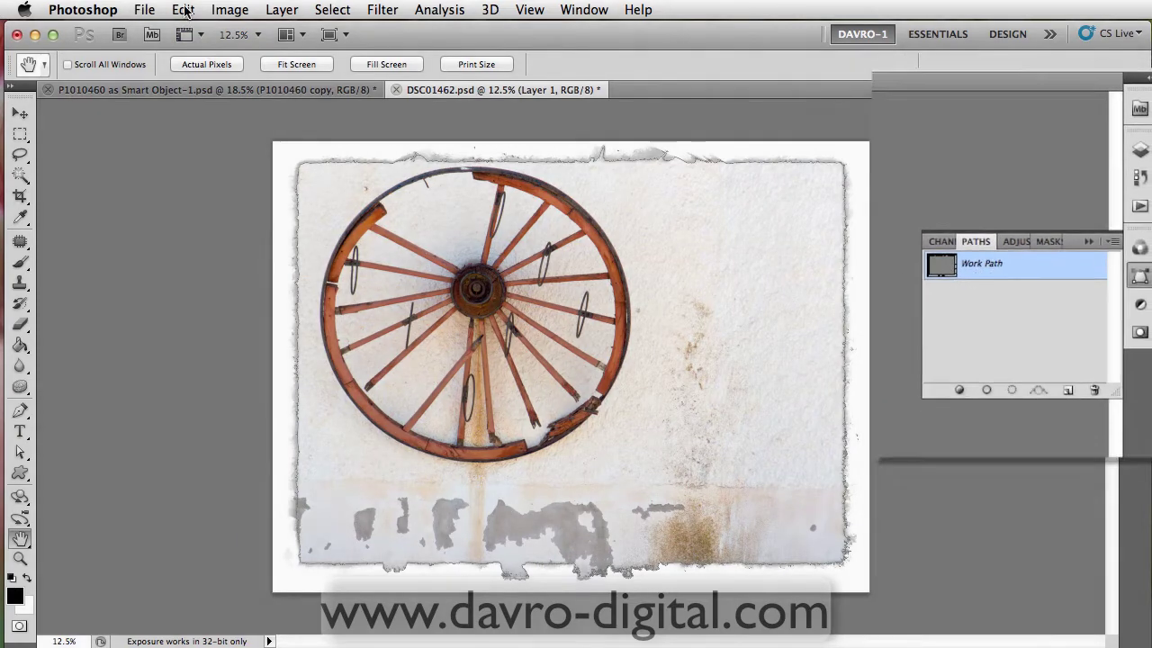
click(183, 9)
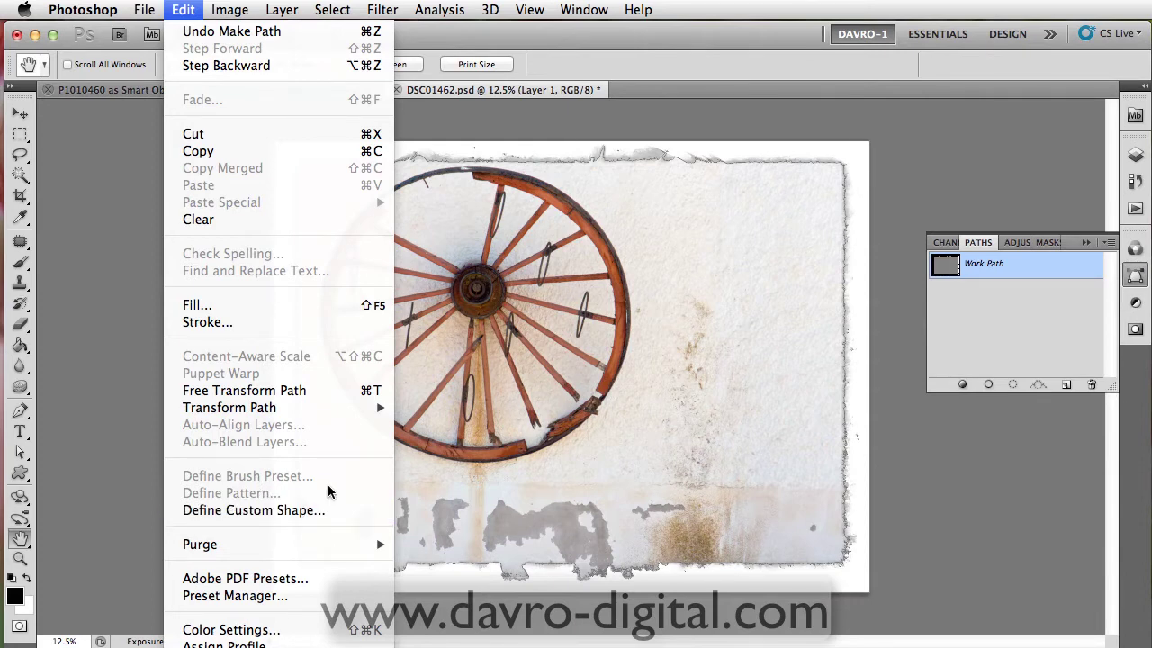
click(329, 510)
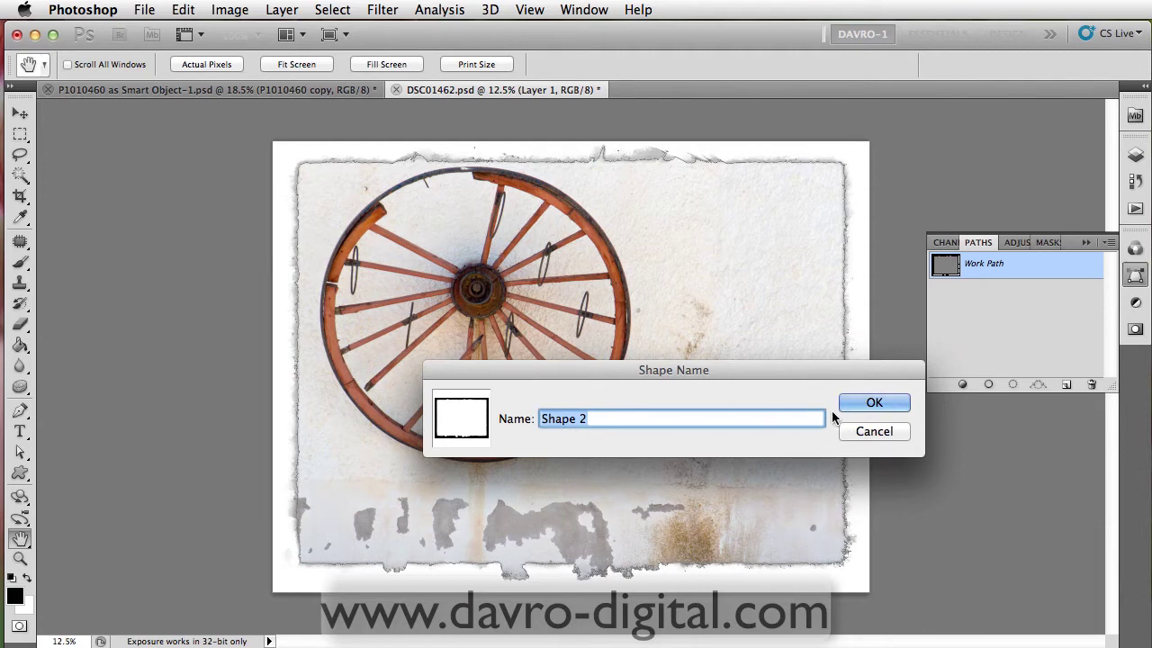
click(869, 404)
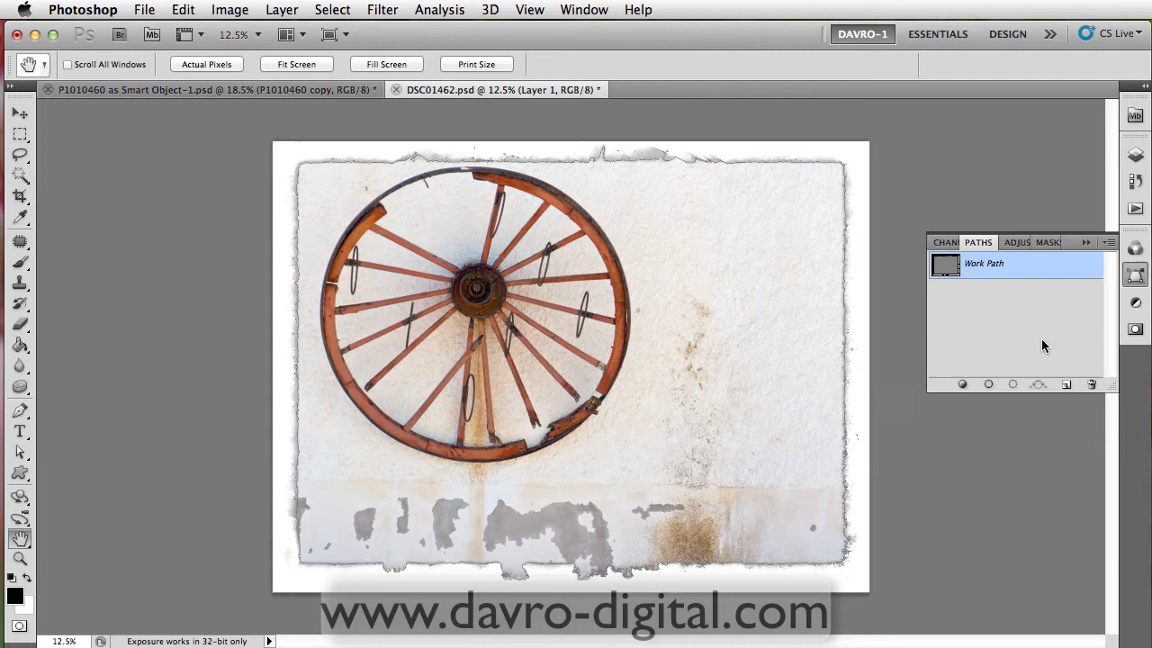
- Delete the Work Path and confirm the removal
click(1091, 384)
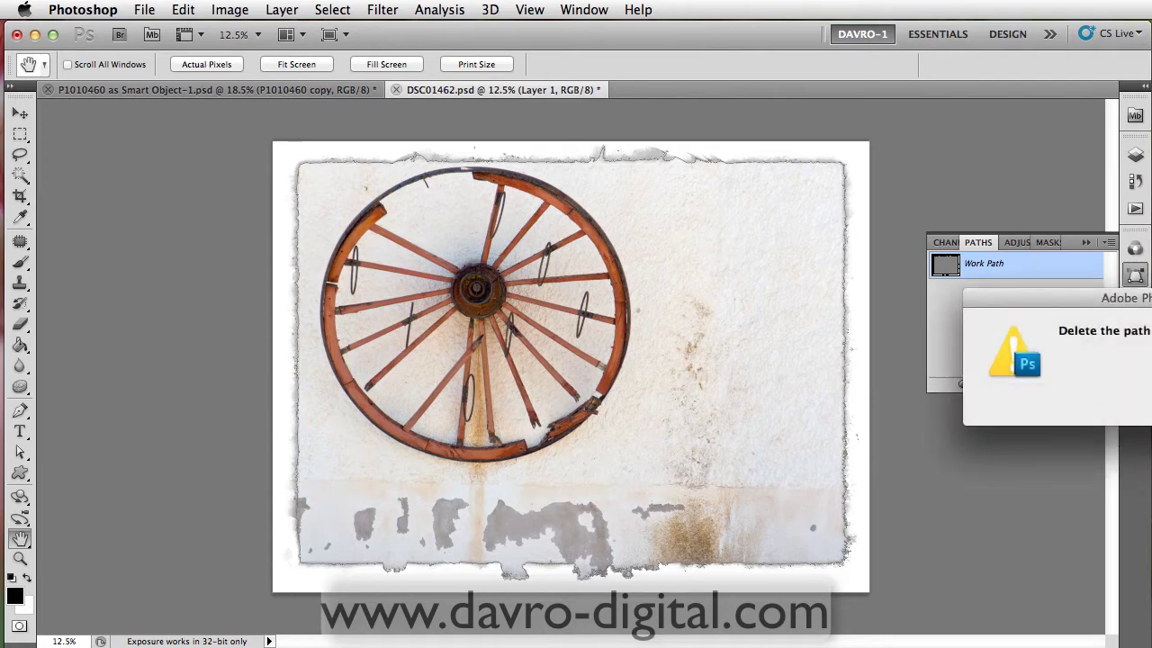
drag(1114, 304, 814, 299)
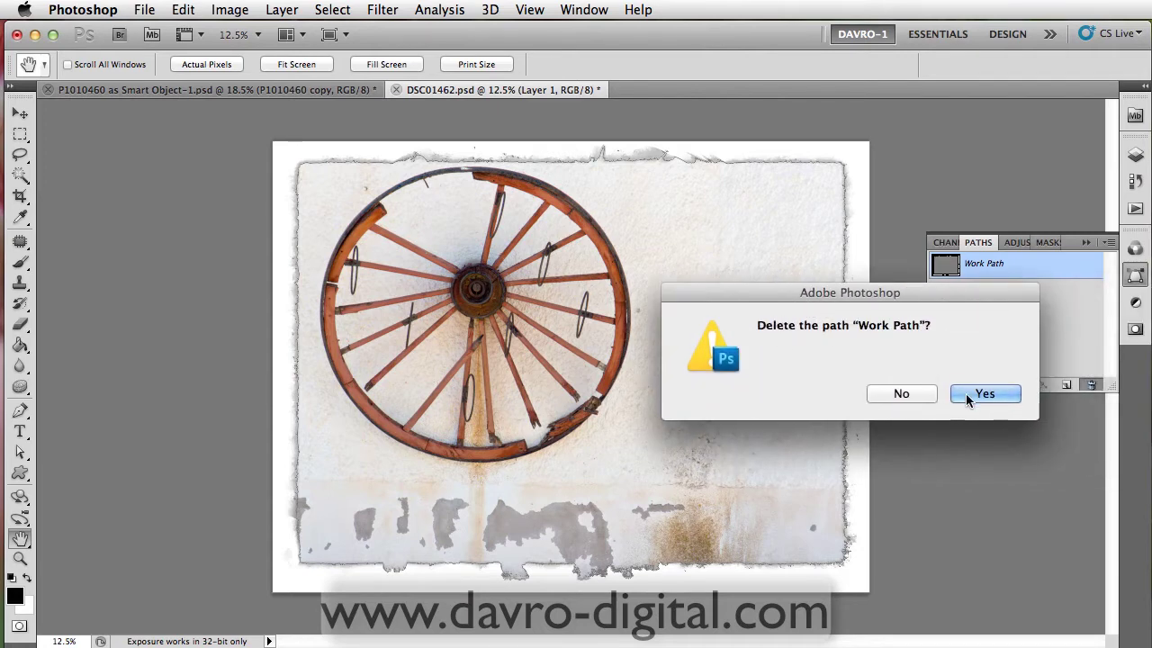
click(986, 394)
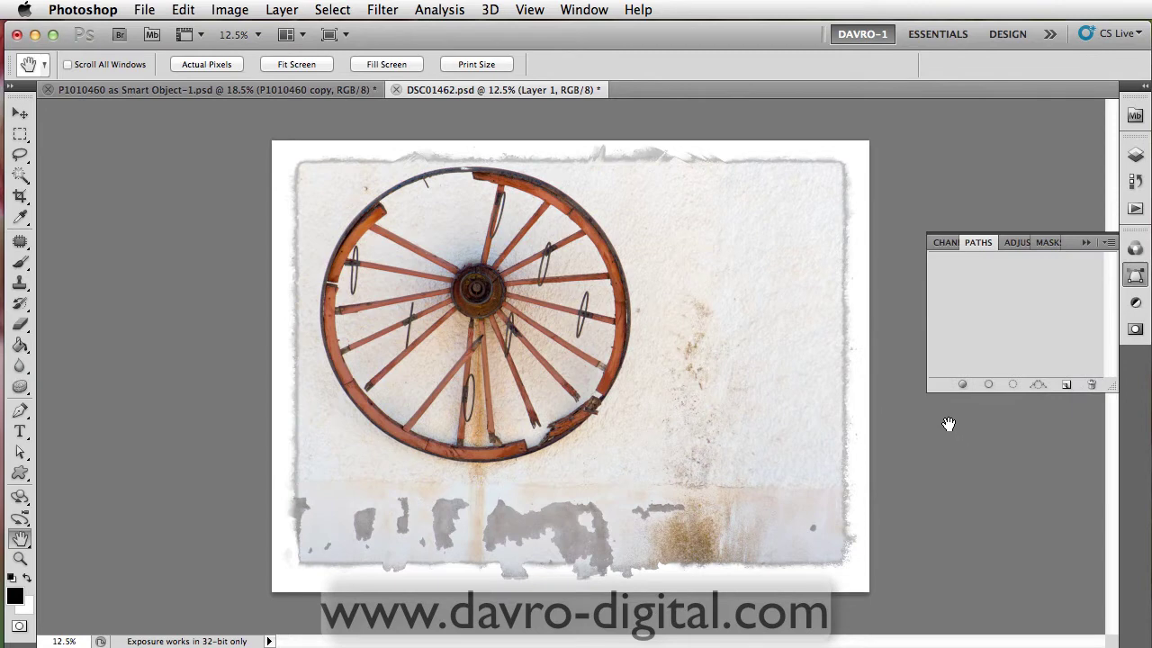
- Switch to the P1010460 rotisserie photo, show its layers, zoom out, and select the Rectangle Tool
click(310, 90)
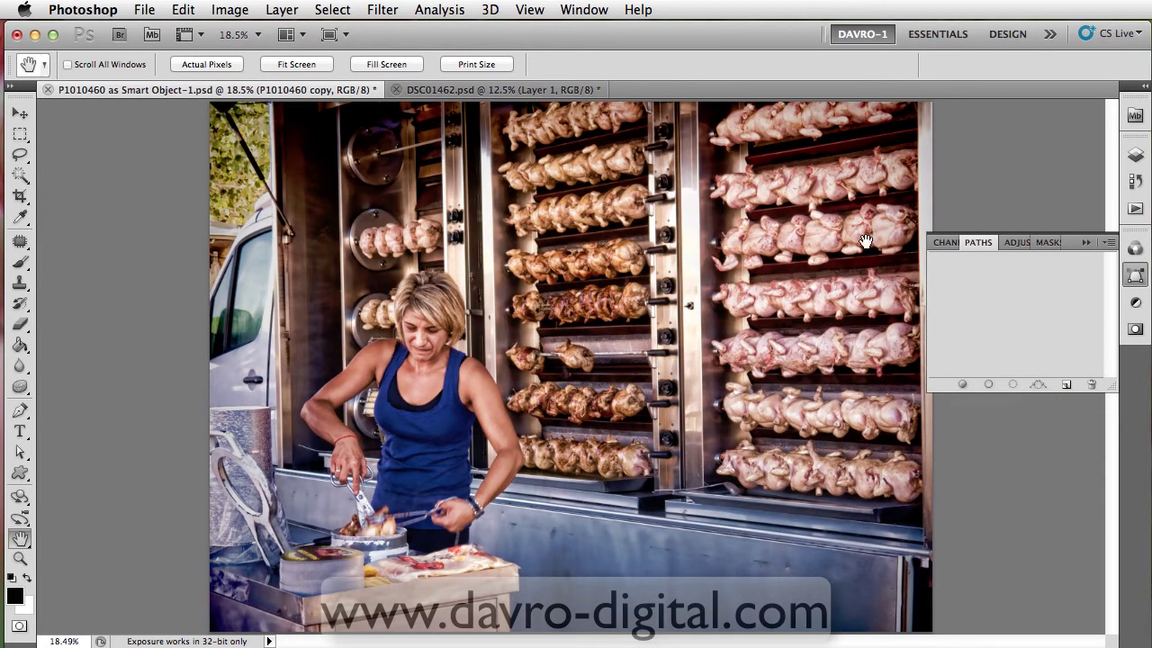
click(1136, 155)
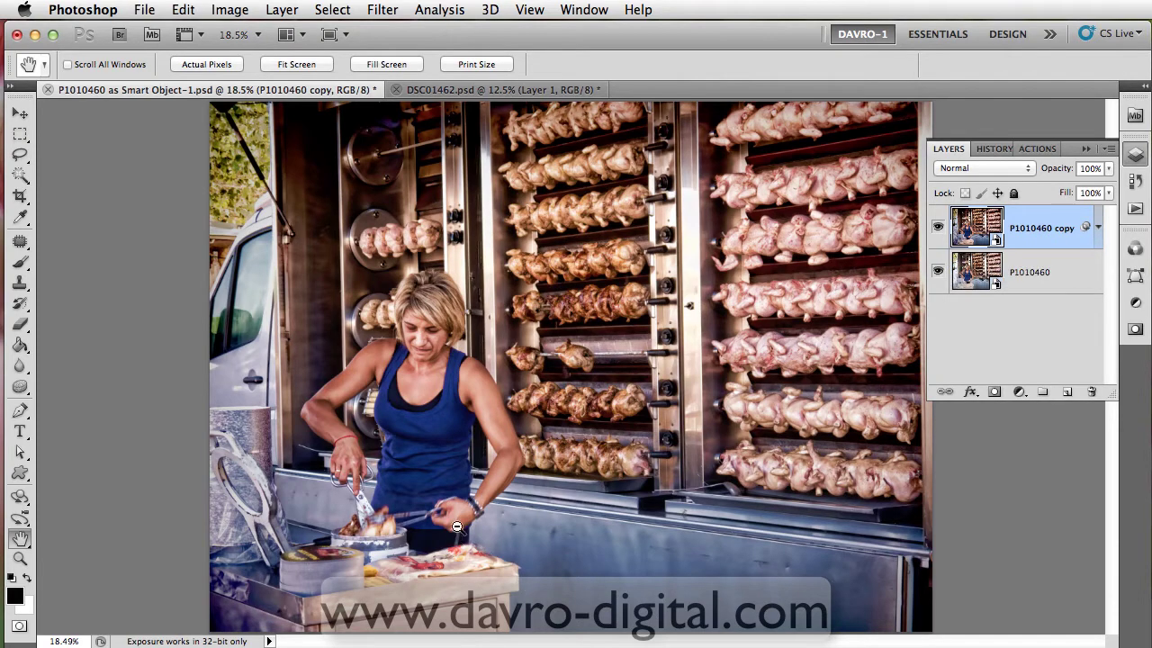
scroll(542, 470, down, 3)
scroll(525, 424, down, 1)
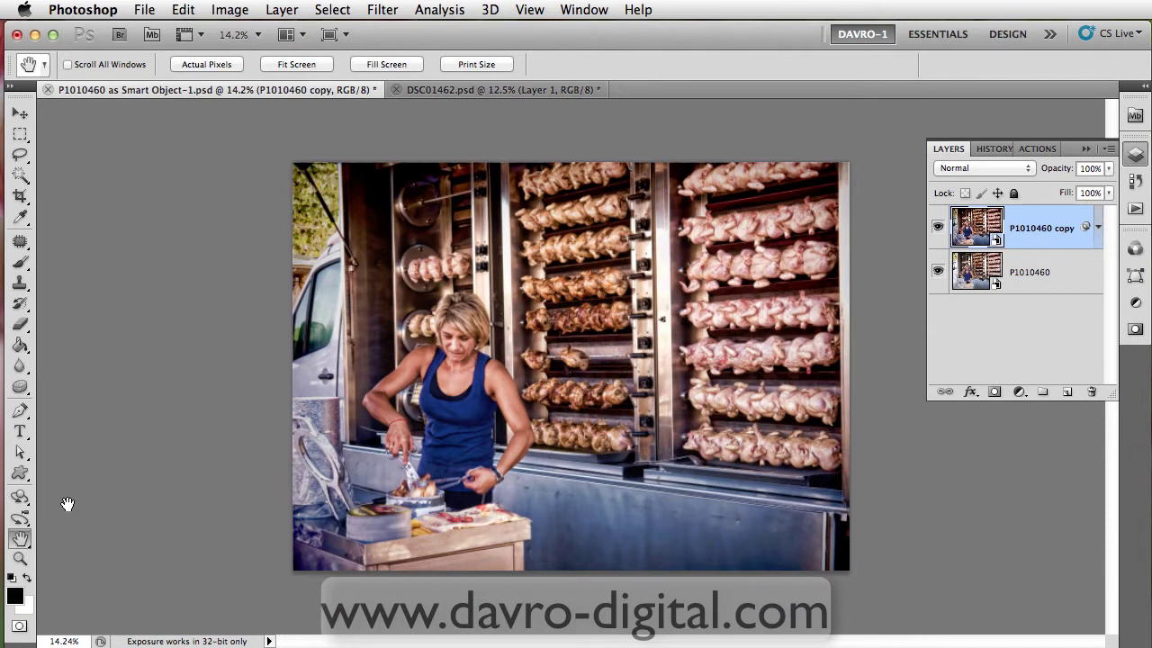
click(22, 475)
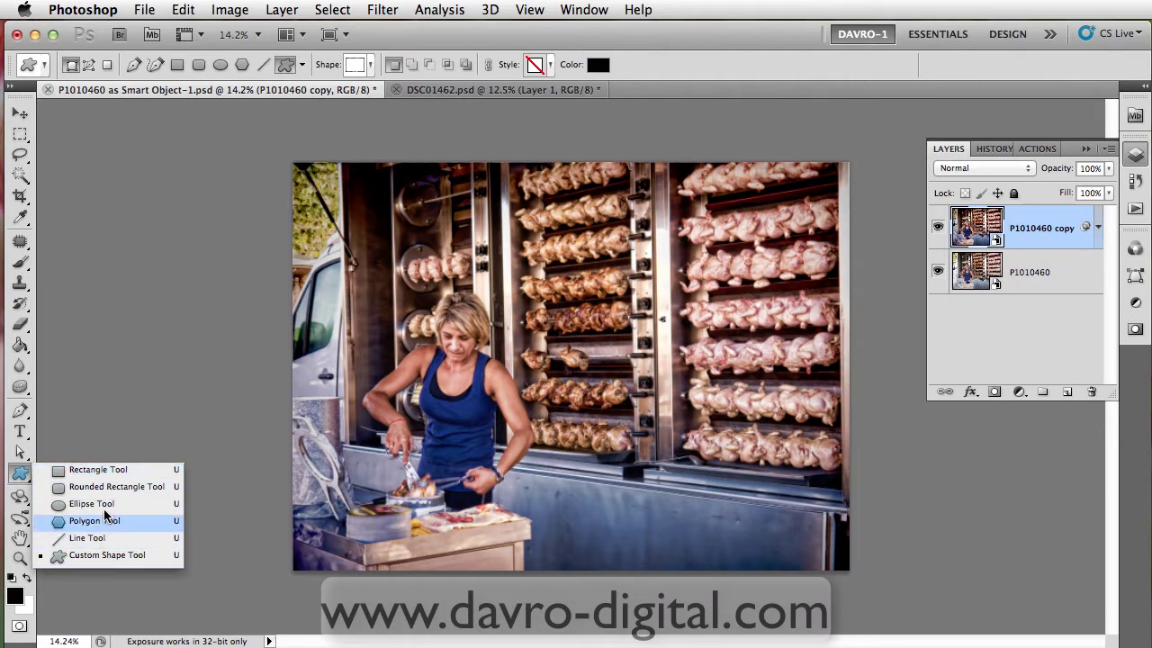
click(110, 471)
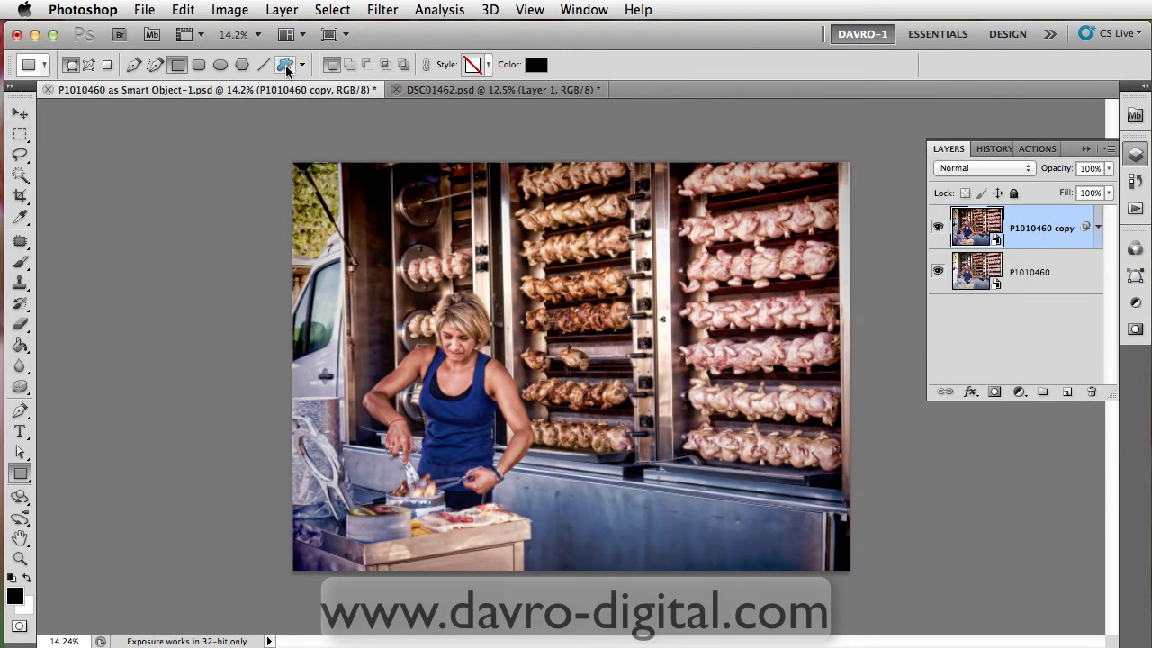
- Set the Custom Shape Tool to the torn-edge frame Shape 2
click(285, 67)
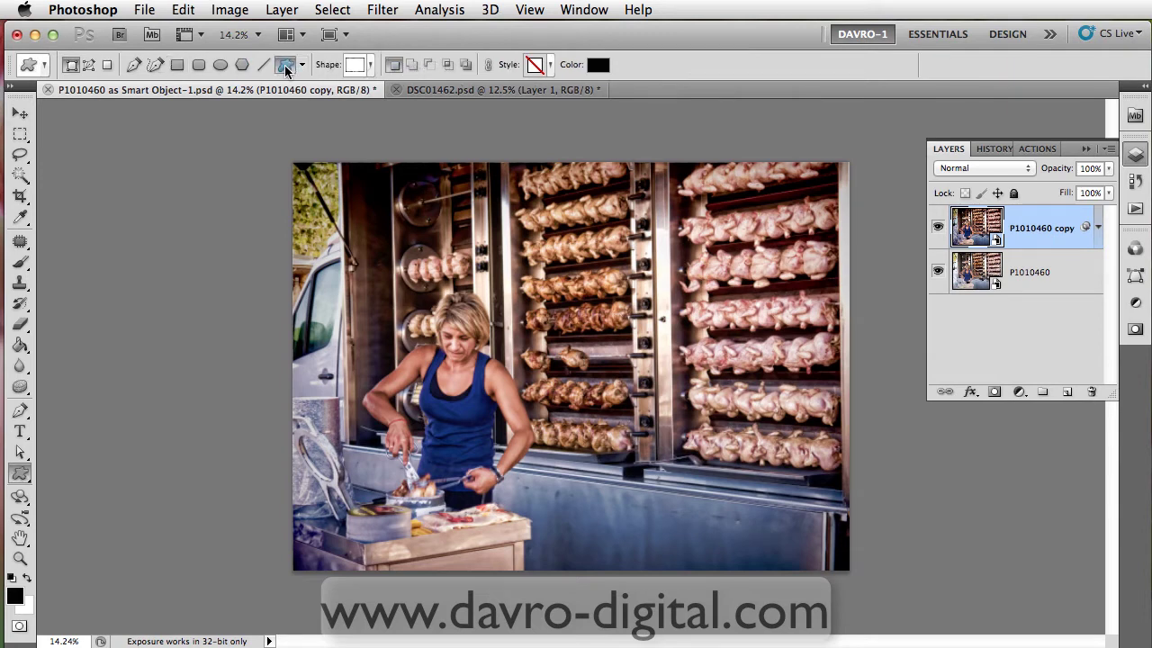
click(370, 65)
mouse_move(439, 131)
mouse_down()
mouse_move(439, 101)
mouse_move(439, 139)
mouse_up()
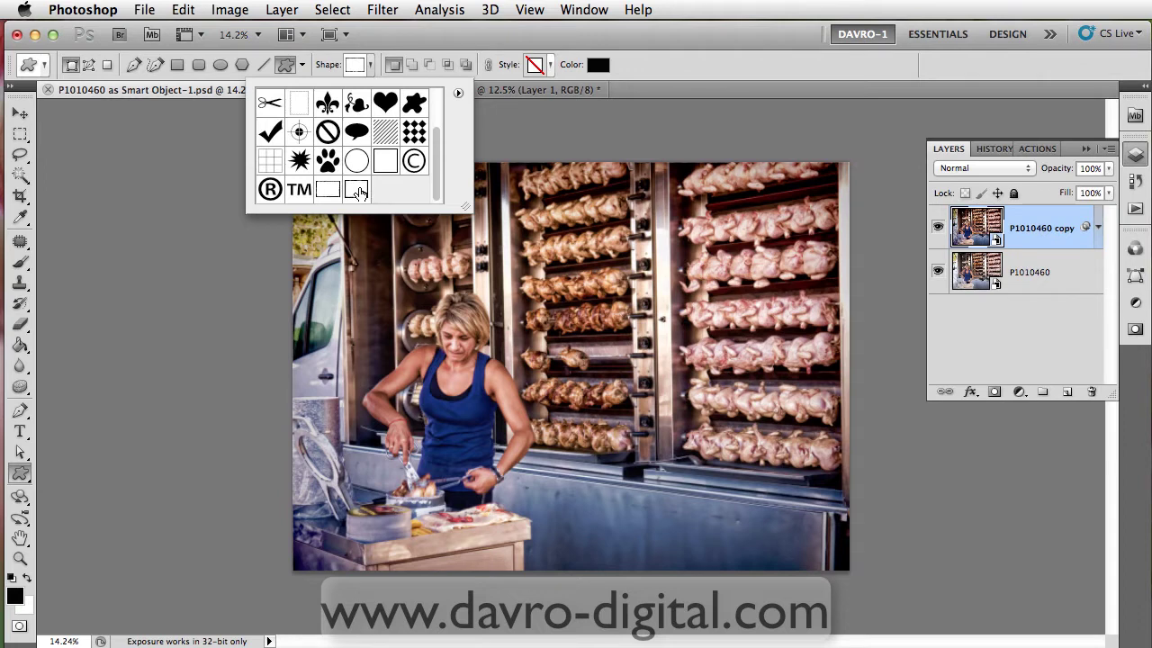
click(358, 193)
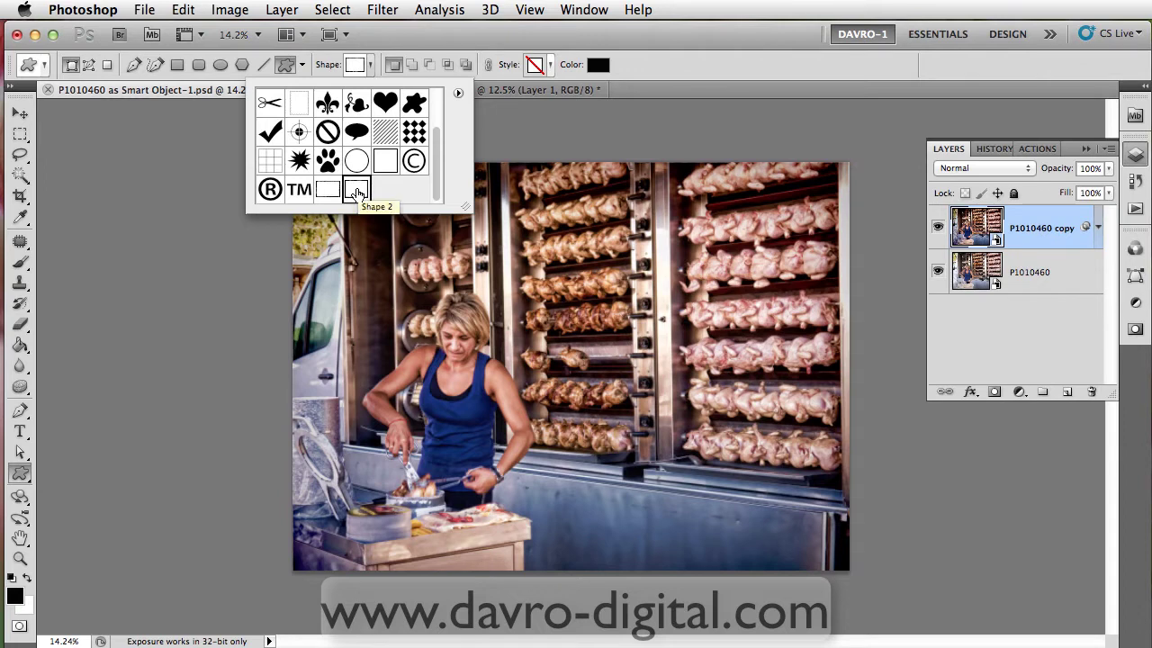
click(162, 222)
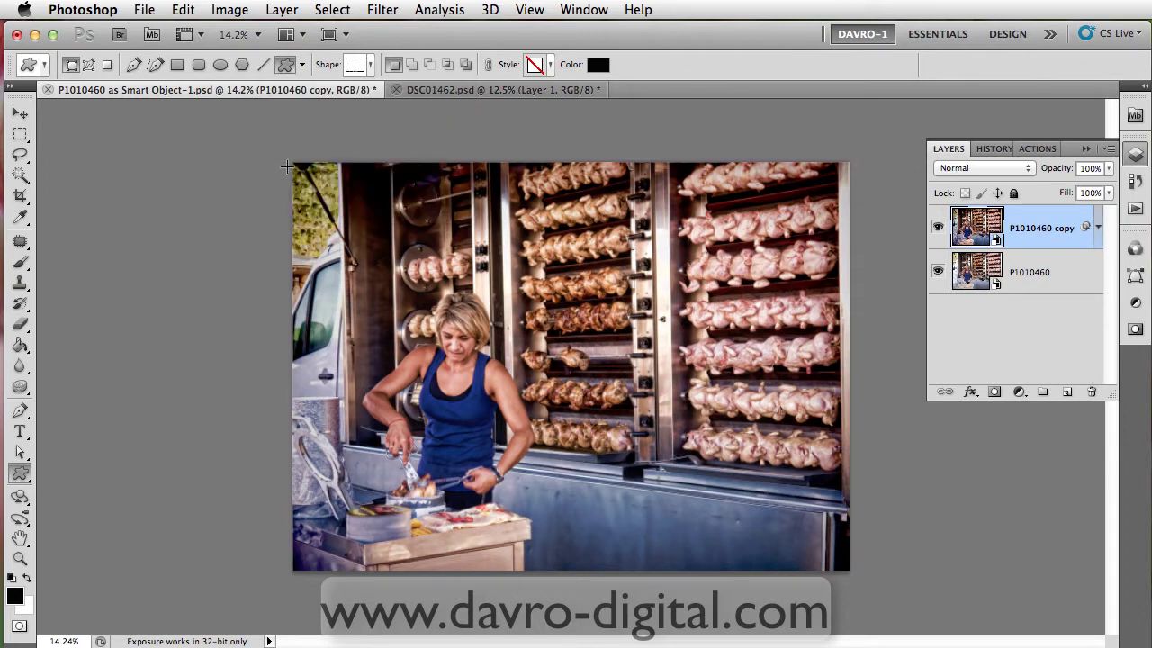
- Set the shape's fill colour to near-white fdfafa
click(598, 65)
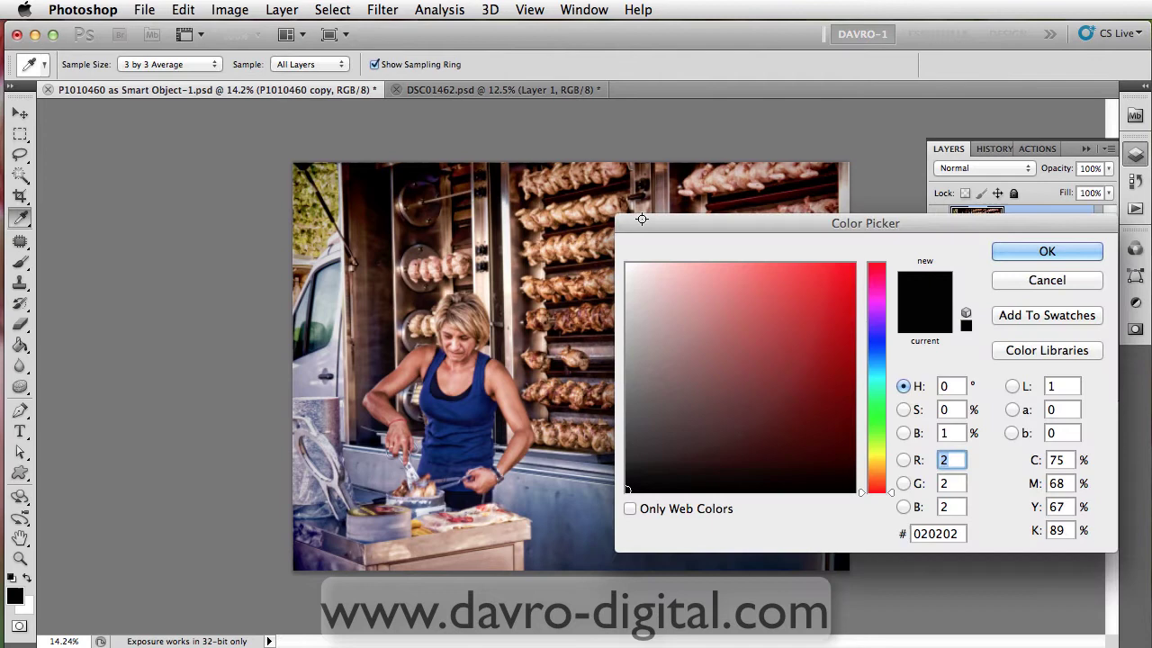
click(631, 270)
drag(631, 270, 628, 266)
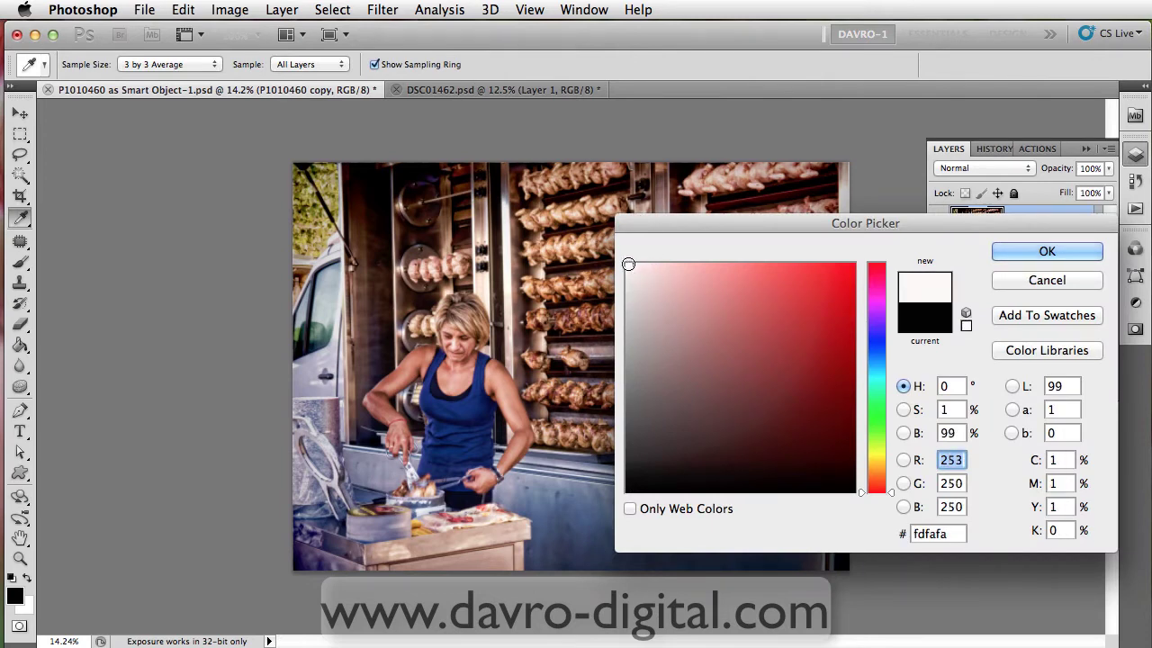
click(1016, 260)
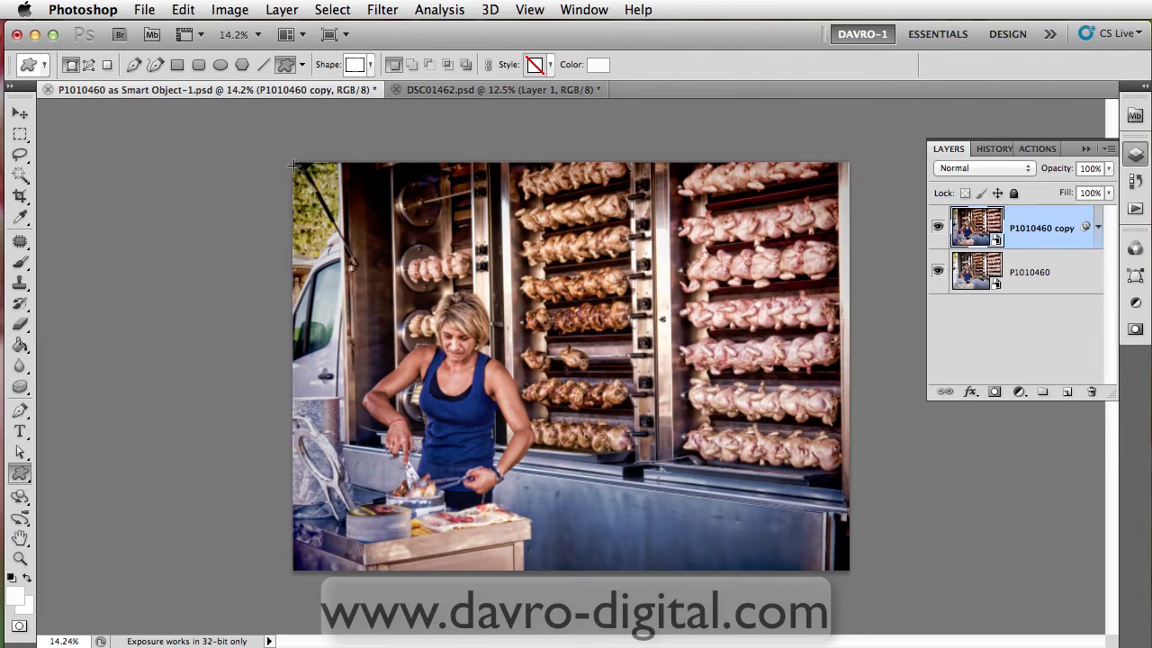
- Draw the near-white Shape 2 frame across the whole photo, from top-left to bottom-right corner
drag(322, 177, 846, 569)
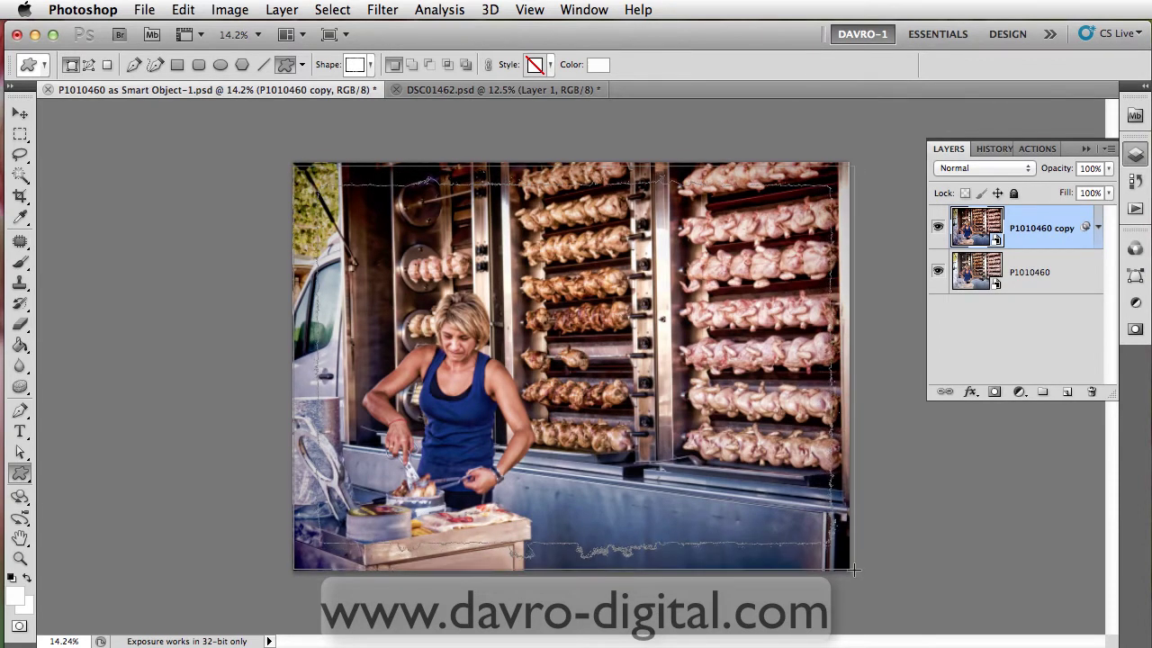
drag(846, 568, 849, 571)
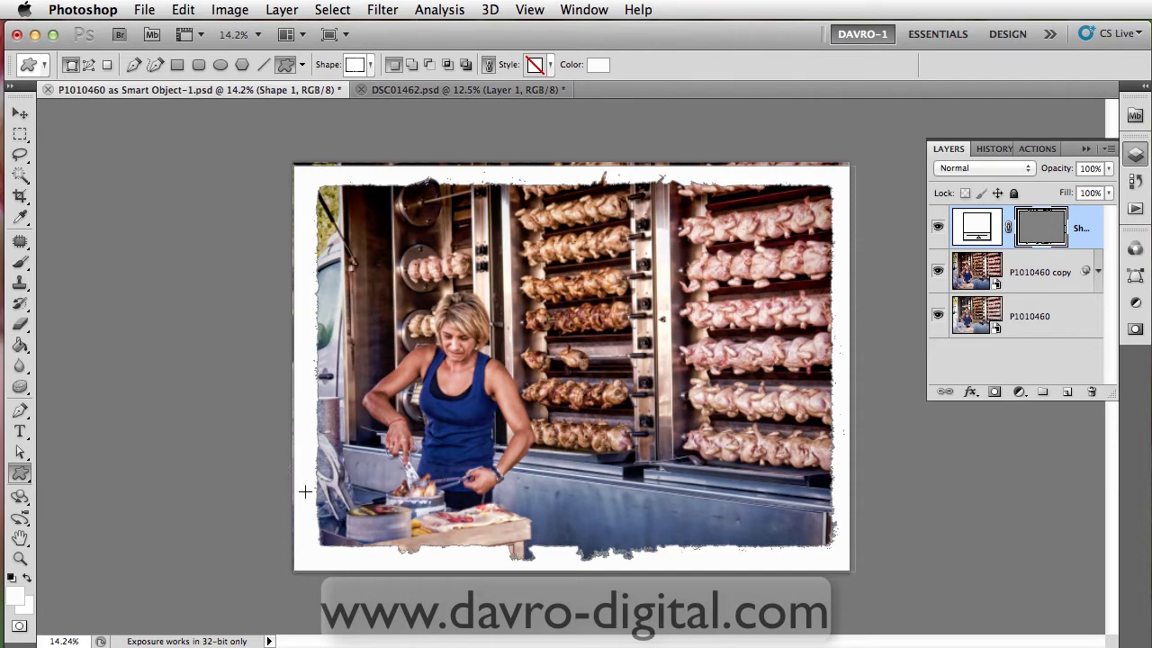
- Scale the frame shape to about 103% by stretching all four edges outward, toggling snapping, then apply
key(ctrl+t)
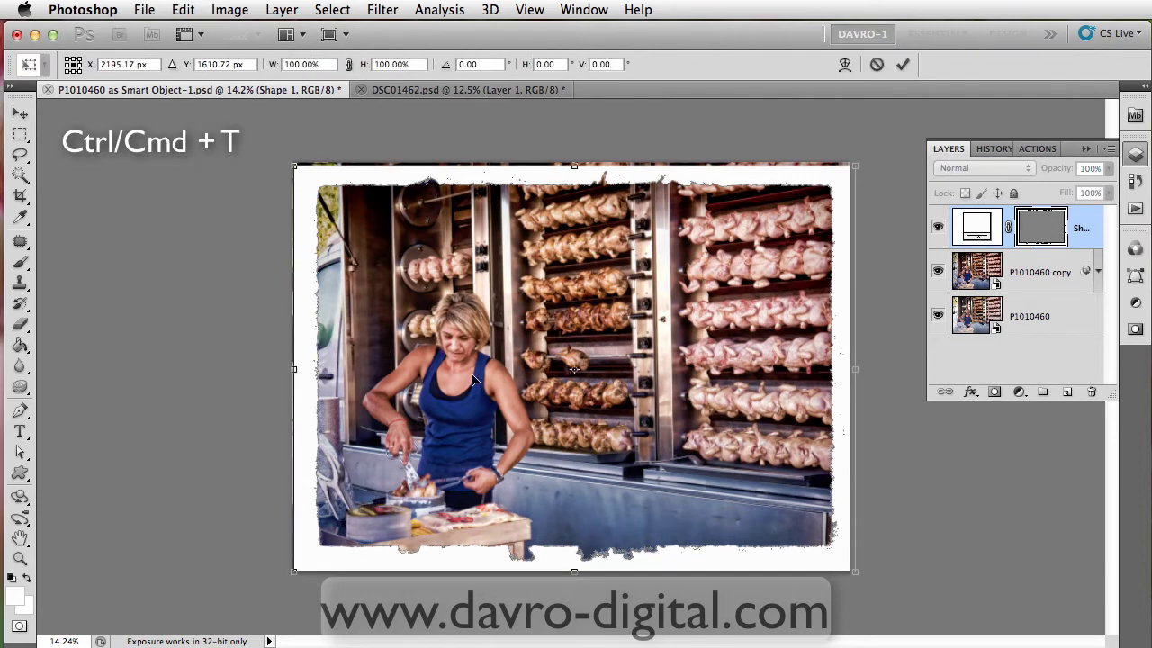
drag(579, 164, 579, 159)
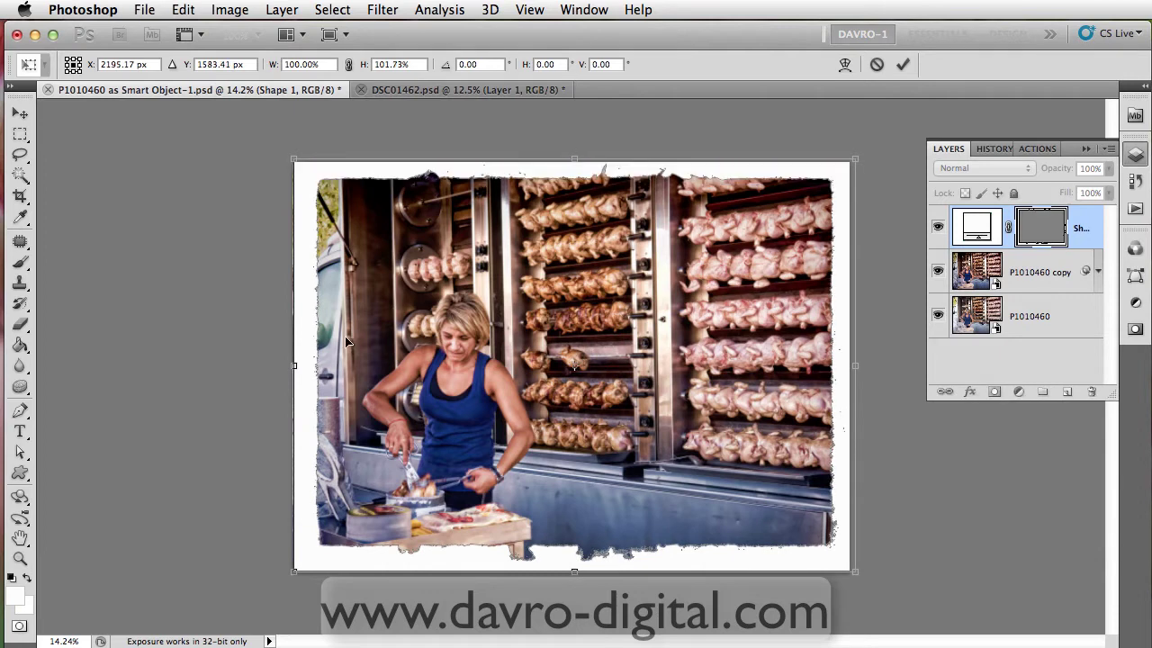
drag(297, 364, 283, 362)
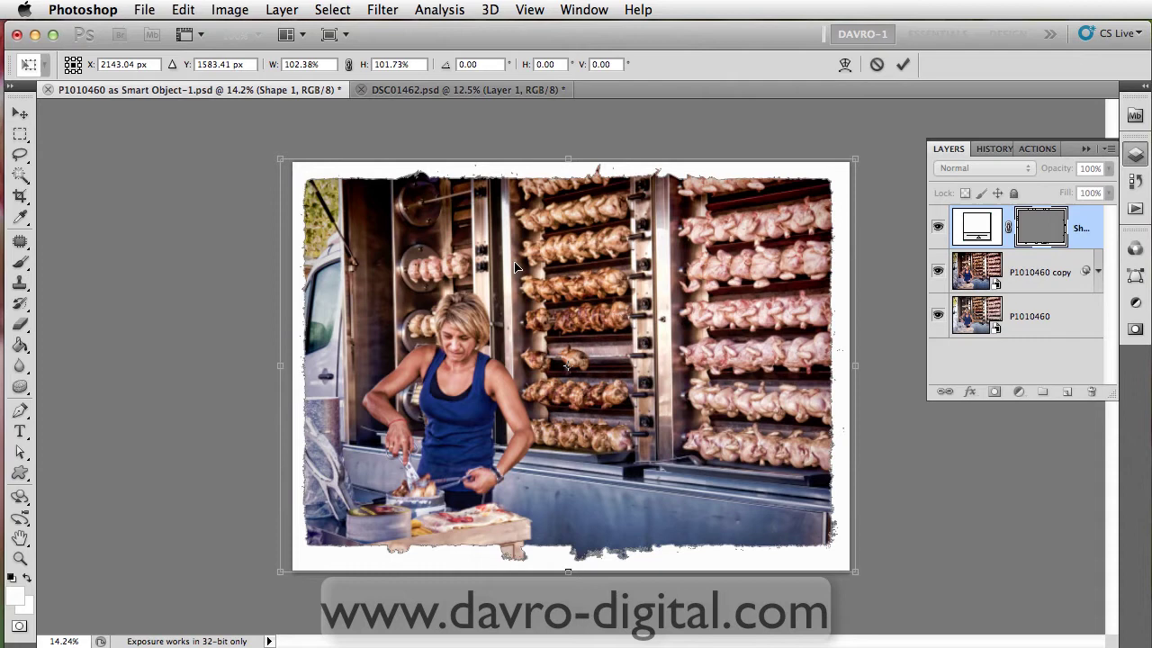
drag(570, 570, 572, 577)
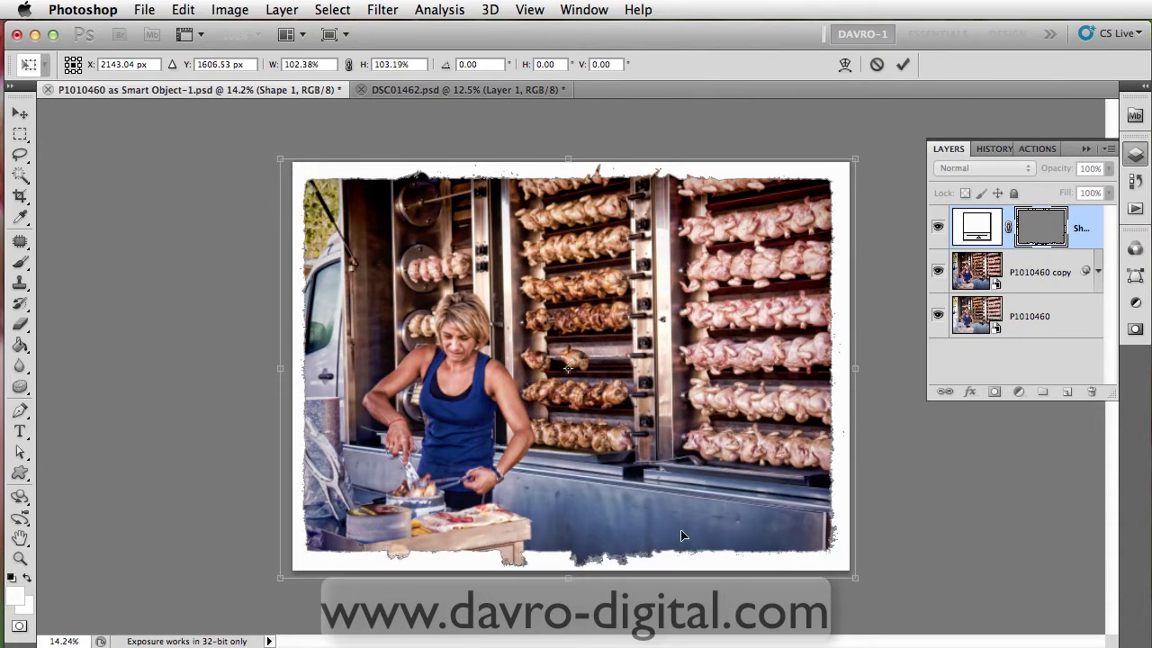
click(527, 13)
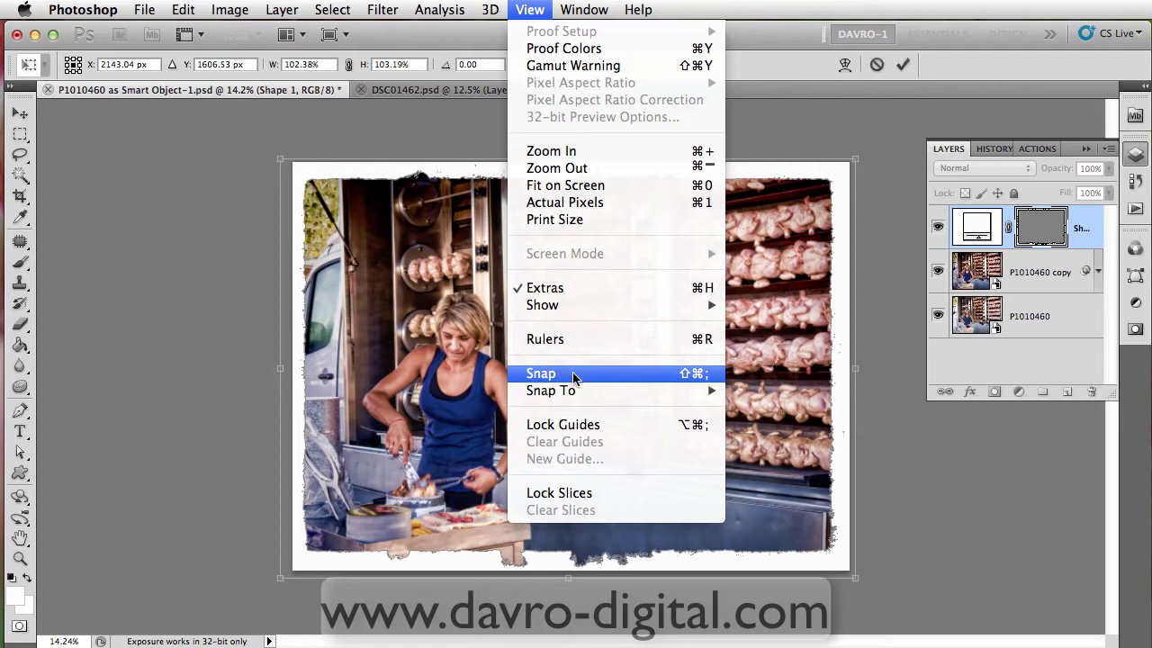
click(887, 376)
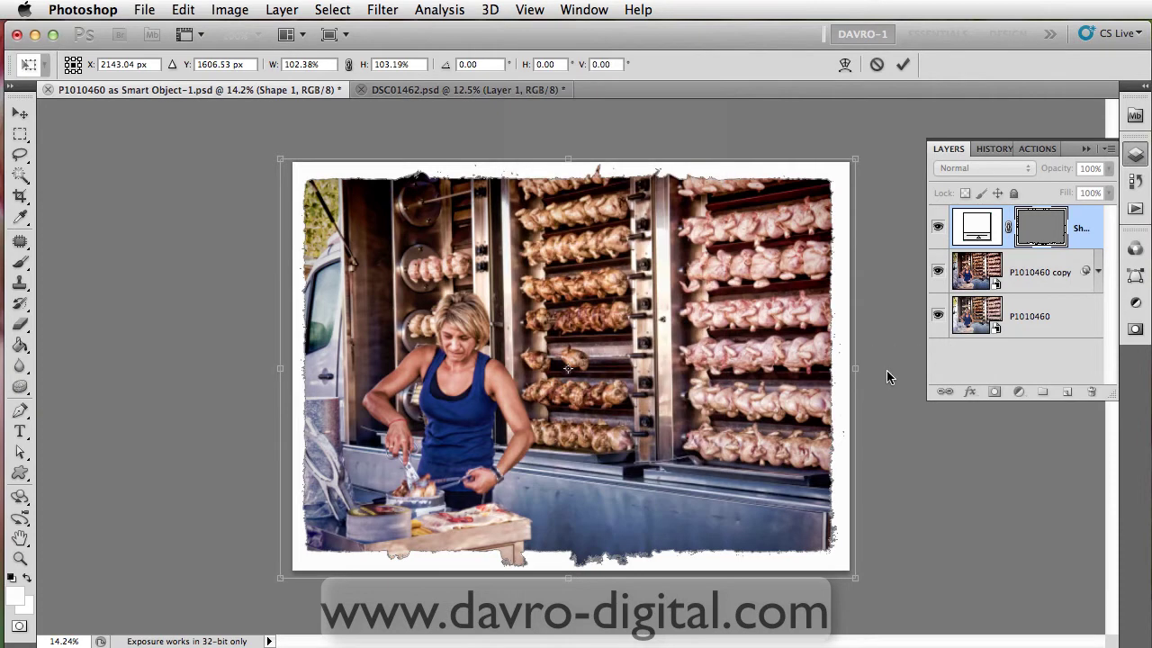
drag(852, 367, 862, 369)
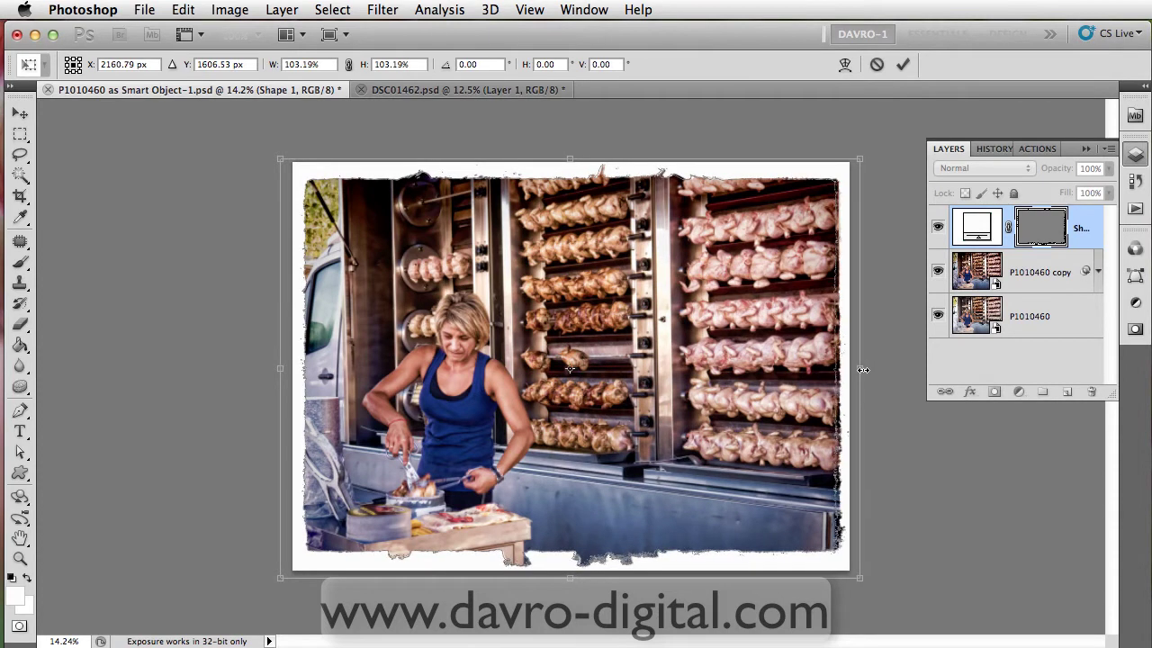
key(Return)
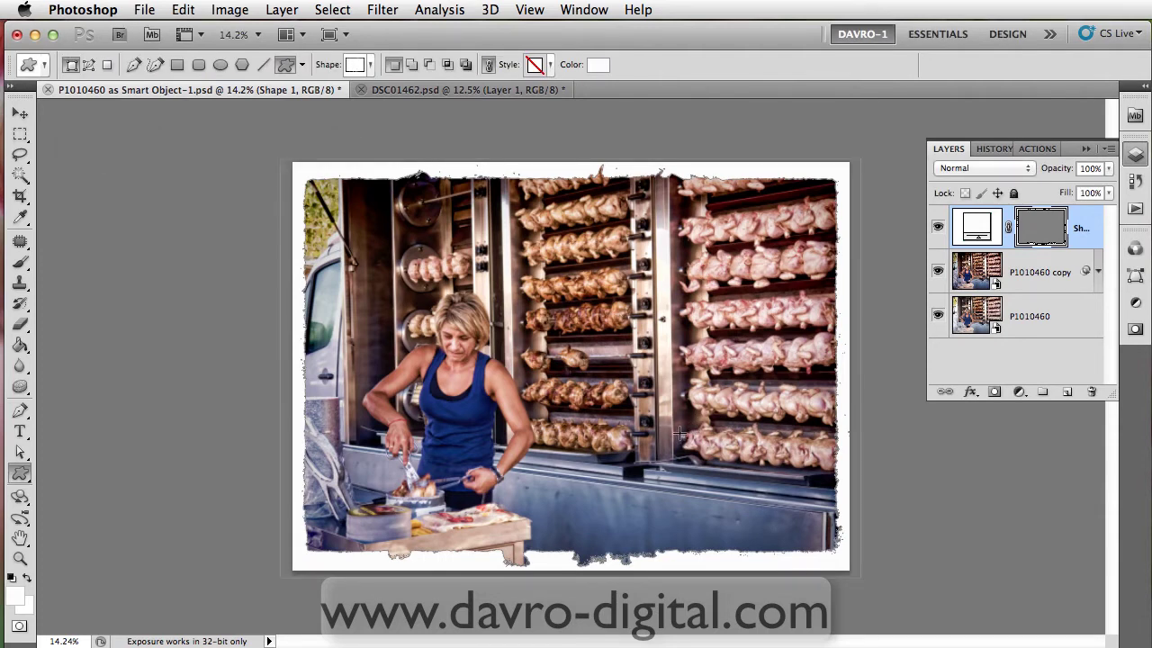
- Zoom in on the frame's top-left corner and add a Pattern Overlay to the border shape
click(374, 209)
click(434, 303)
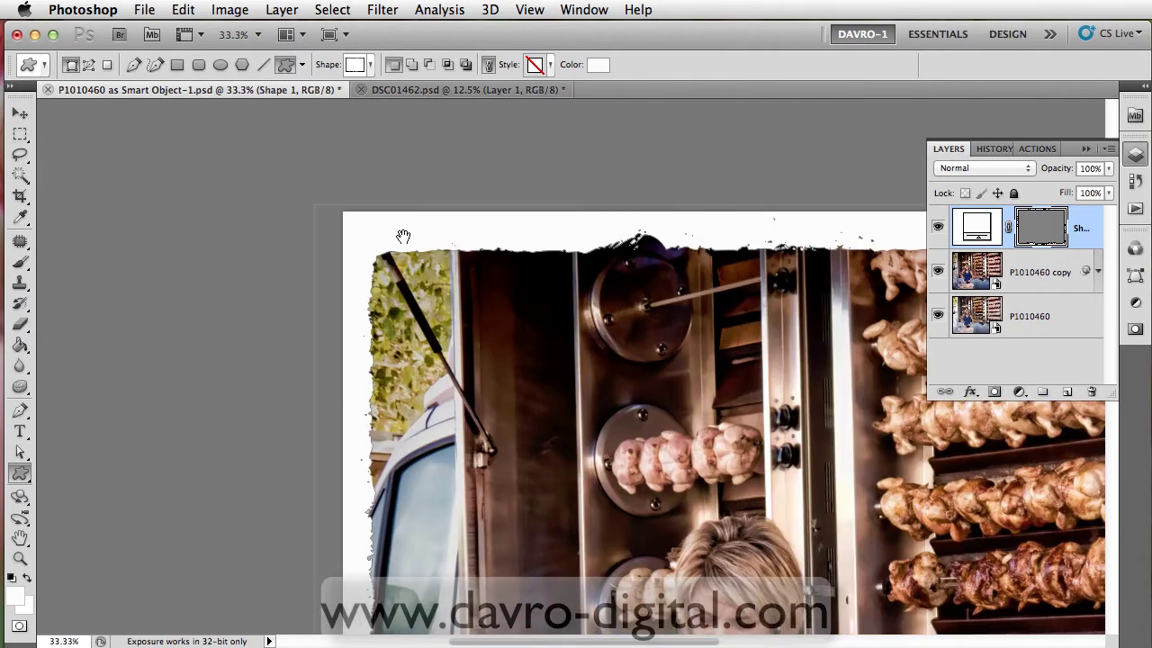
drag(442, 339, 320, 319)
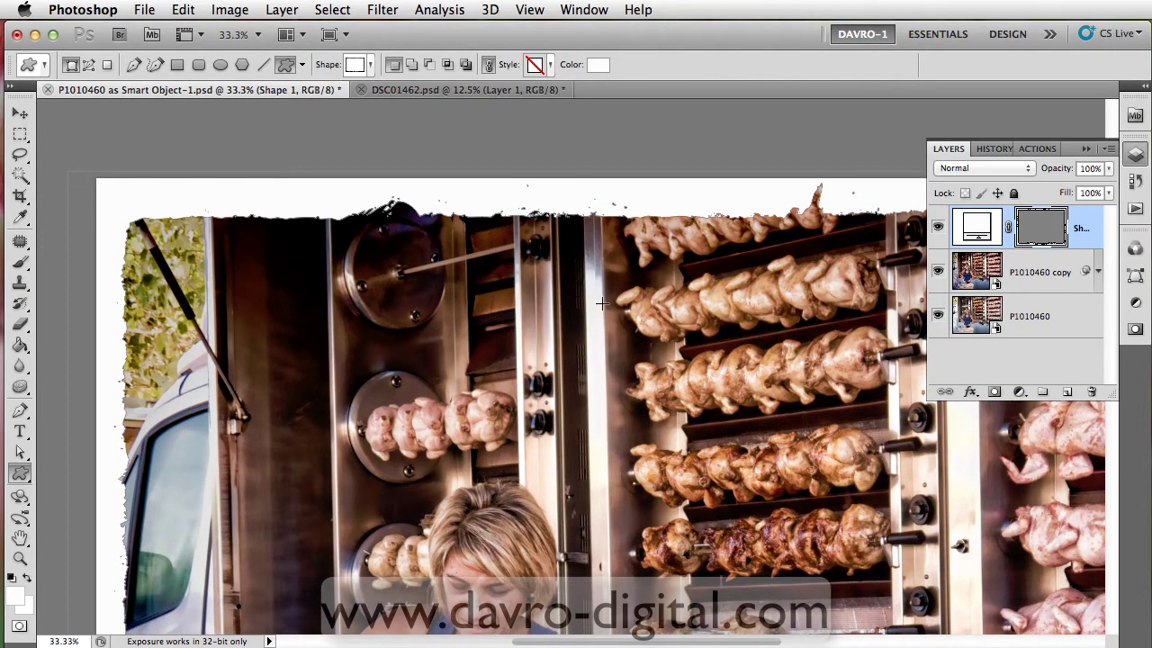
click(970, 394)
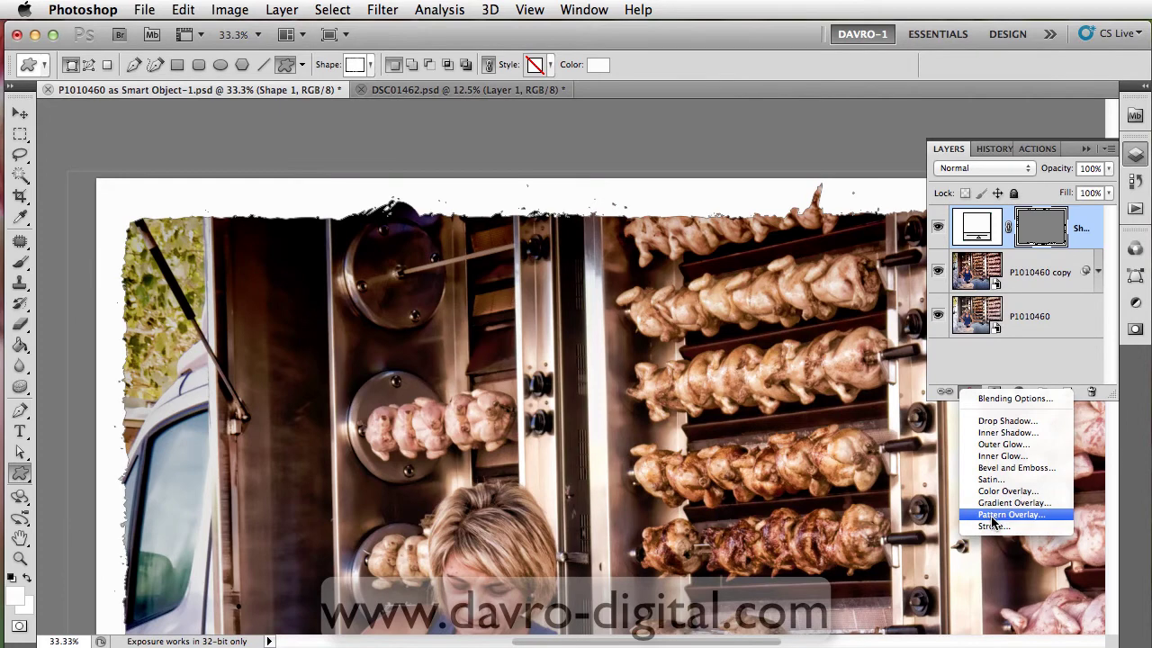
click(992, 518)
drag(518, 104, 1111, 199)
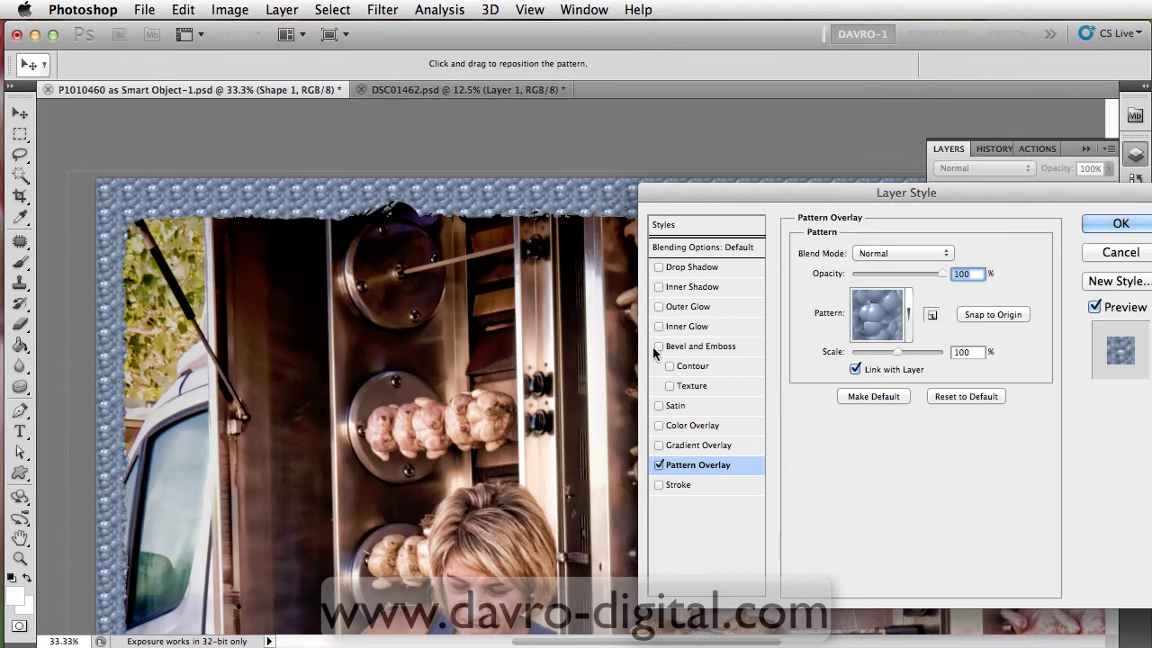
- Test lower pattern opacities, set scale to about 63%, and return opacity to 100%
drag(942, 273, 868, 270)
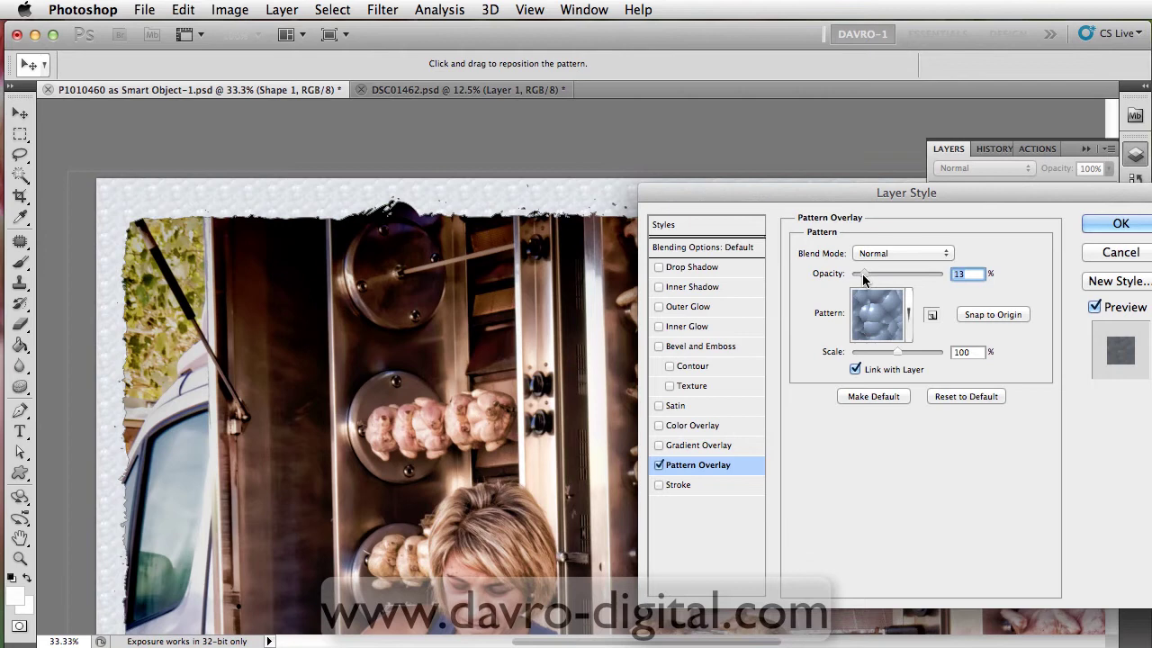
drag(862, 280, 860, 279)
drag(891, 353, 878, 354)
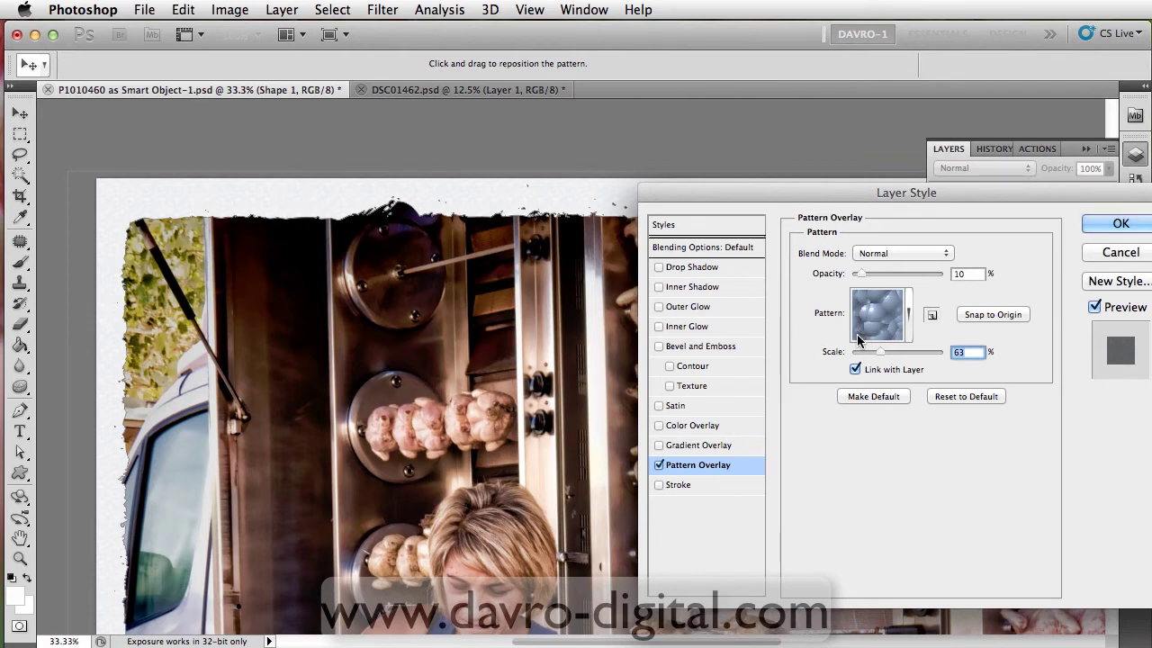
drag(861, 275, 942, 275)
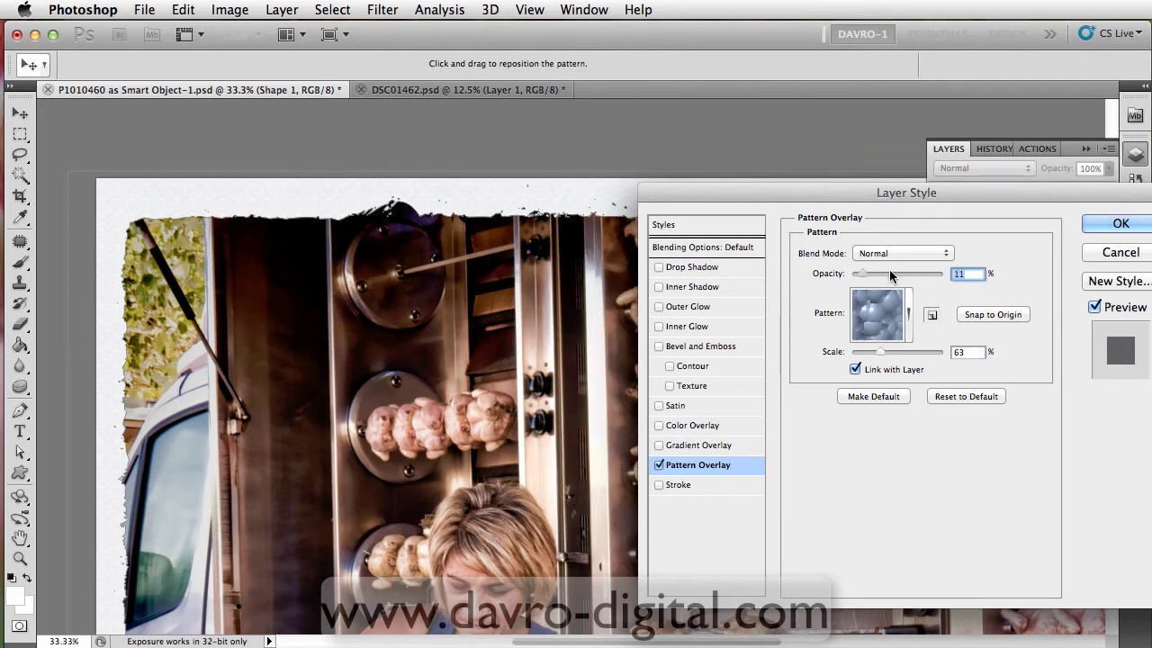
click(909, 314)
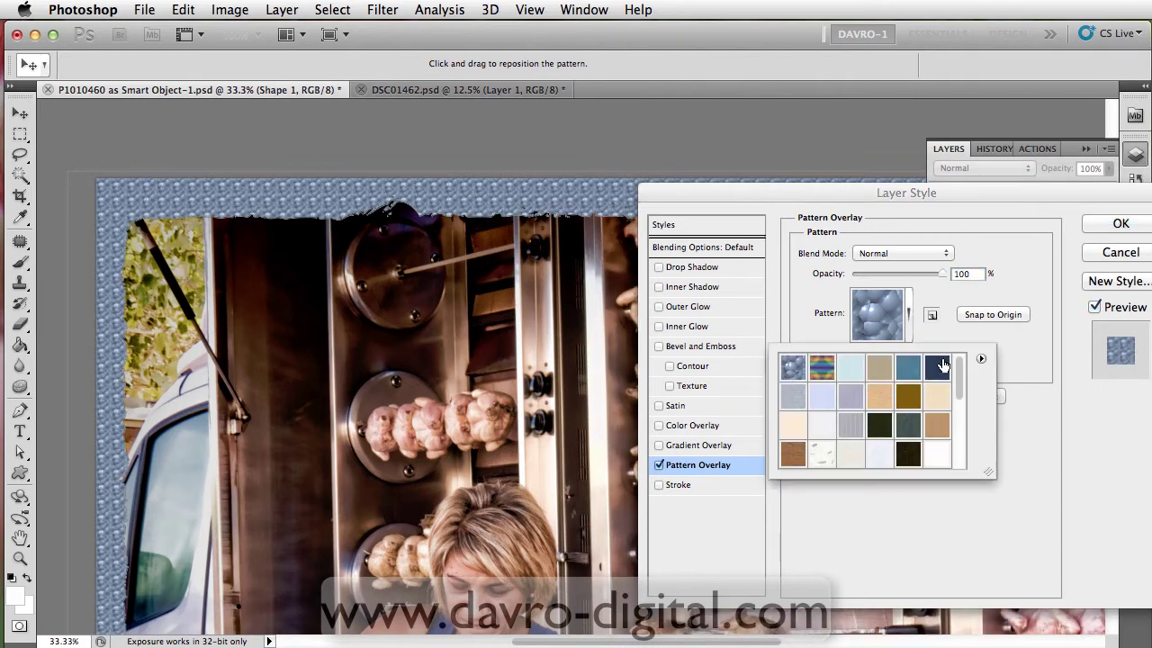
drag(957, 385, 958, 443)
mouse_move(949, 212)
mouse_down()
mouse_move(892, 175)
mouse_move(874, 49)
mouse_up()
- Append the Nature Patterns set to the existing pattern swatches
click(834, 153)
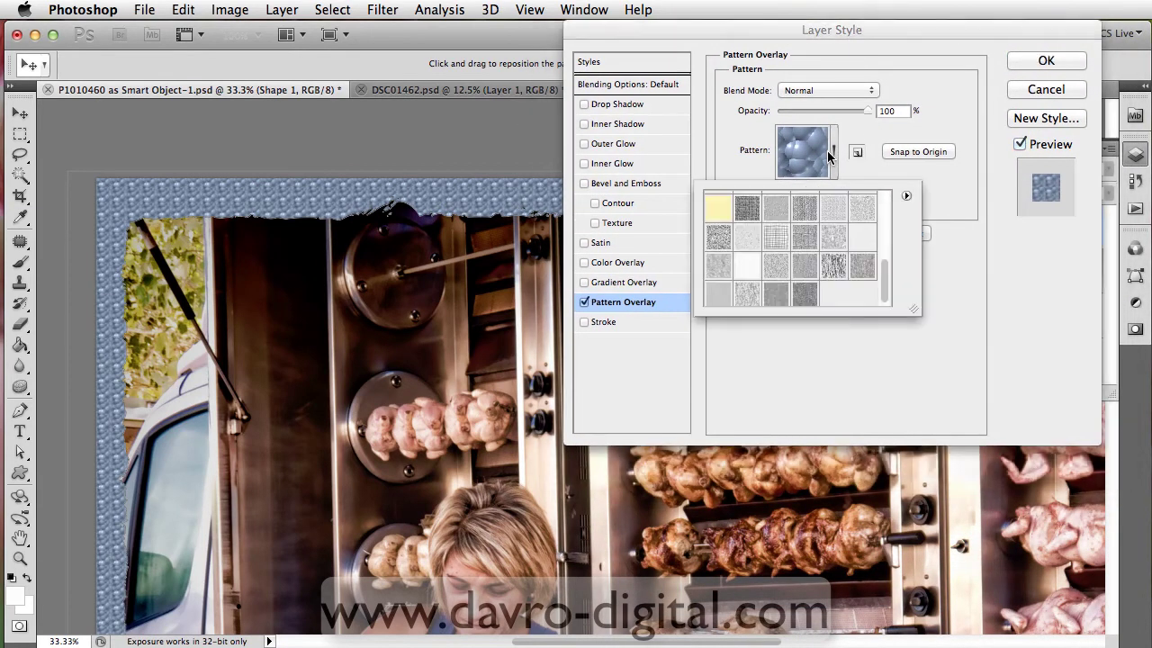
click(907, 196)
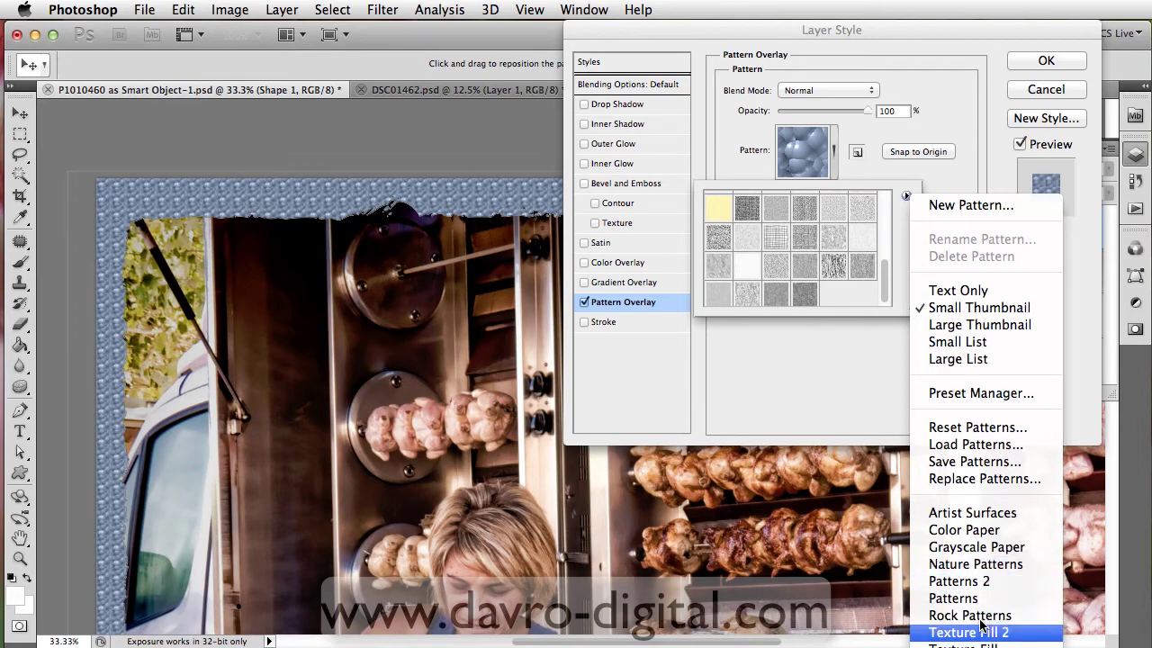
click(974, 567)
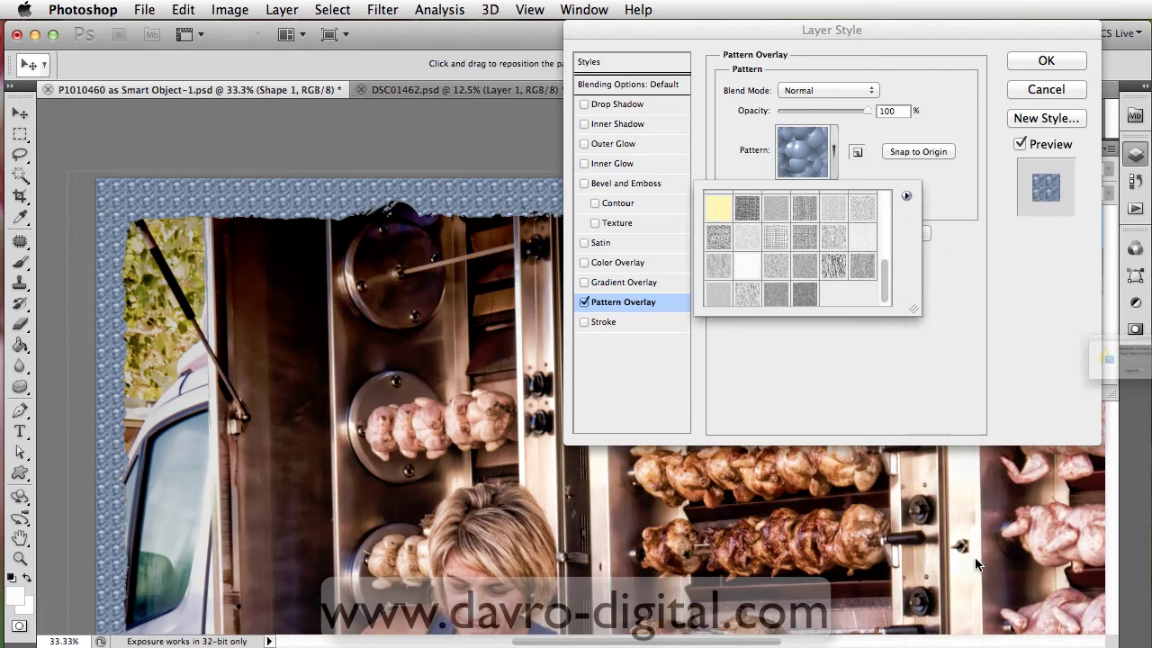
click(1088, 405)
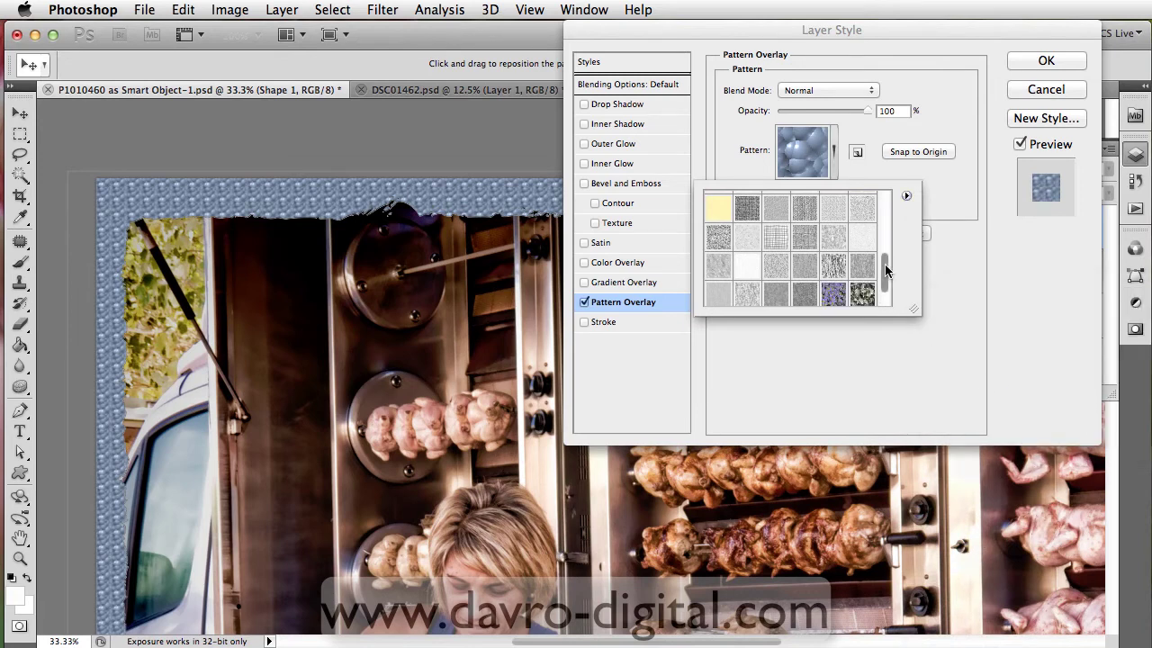
- Try the purple and magenta flower patterns, then settle on the grey bark-like texture
drag(888, 269, 887, 287)
click(844, 260)
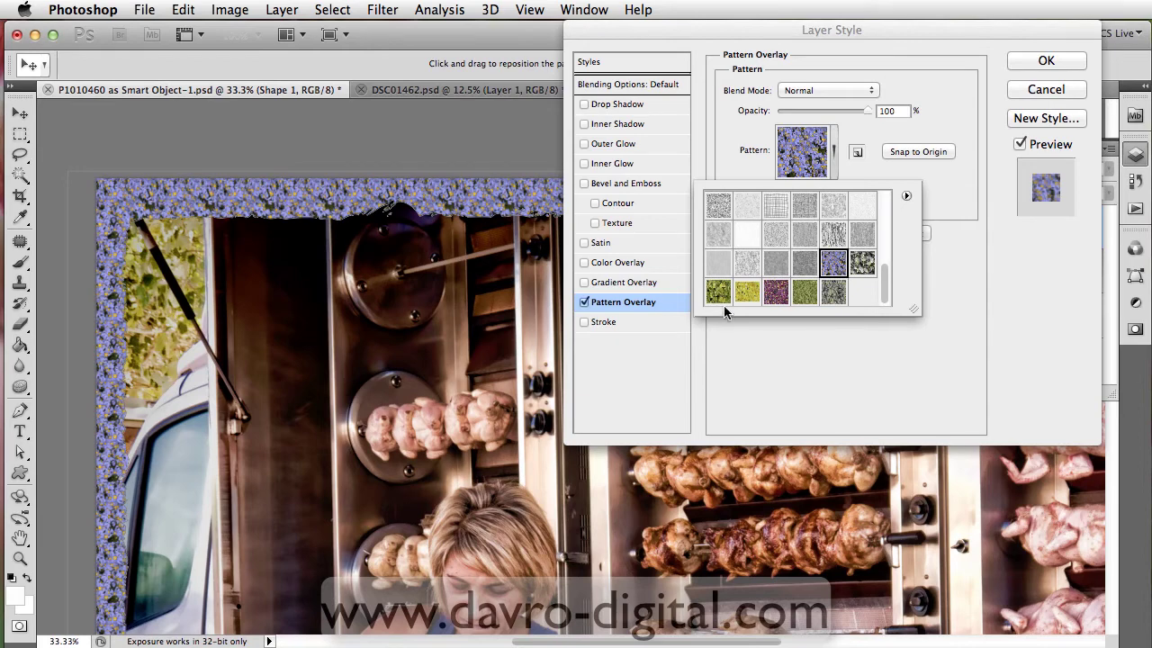
click(765, 294)
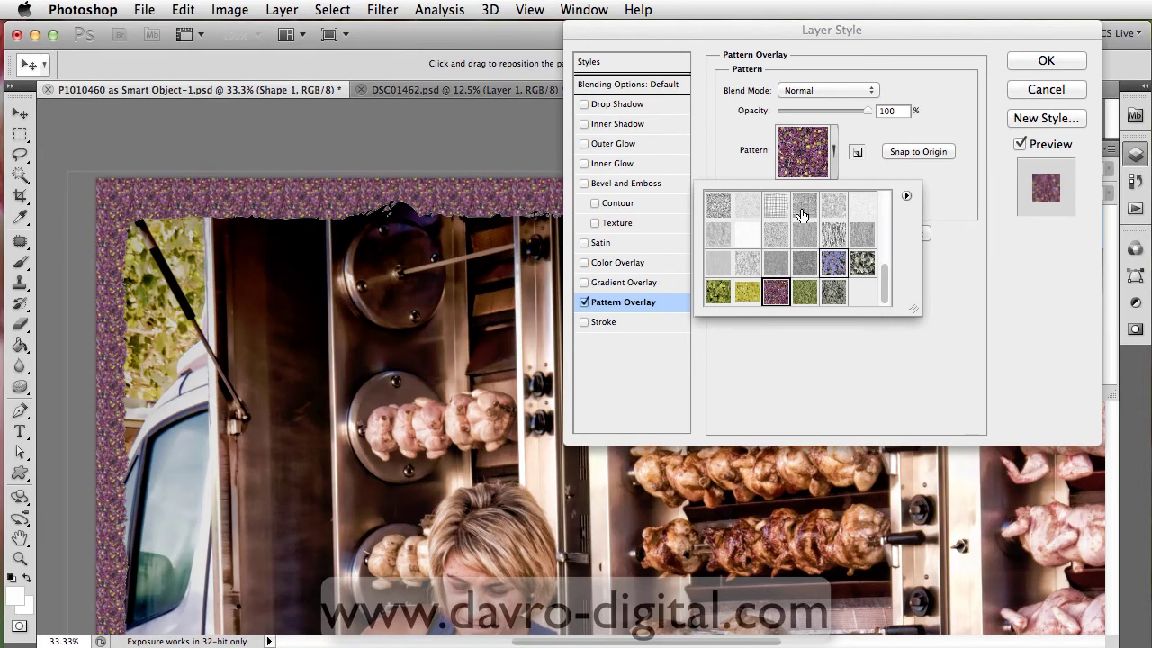
click(837, 238)
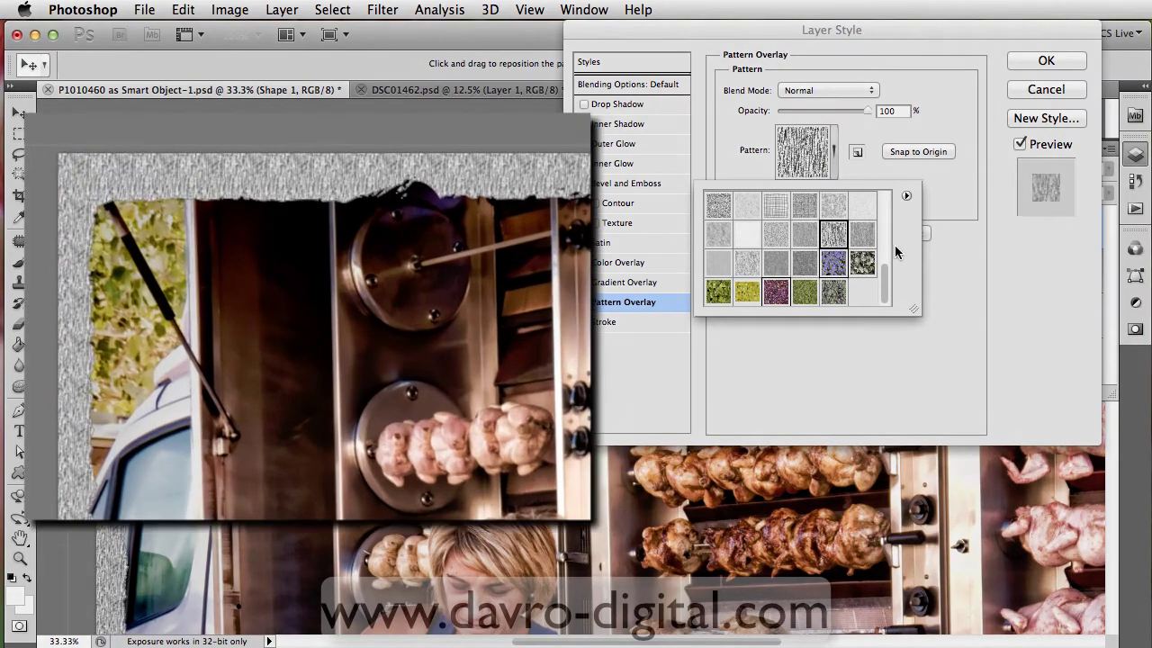
click(970, 284)
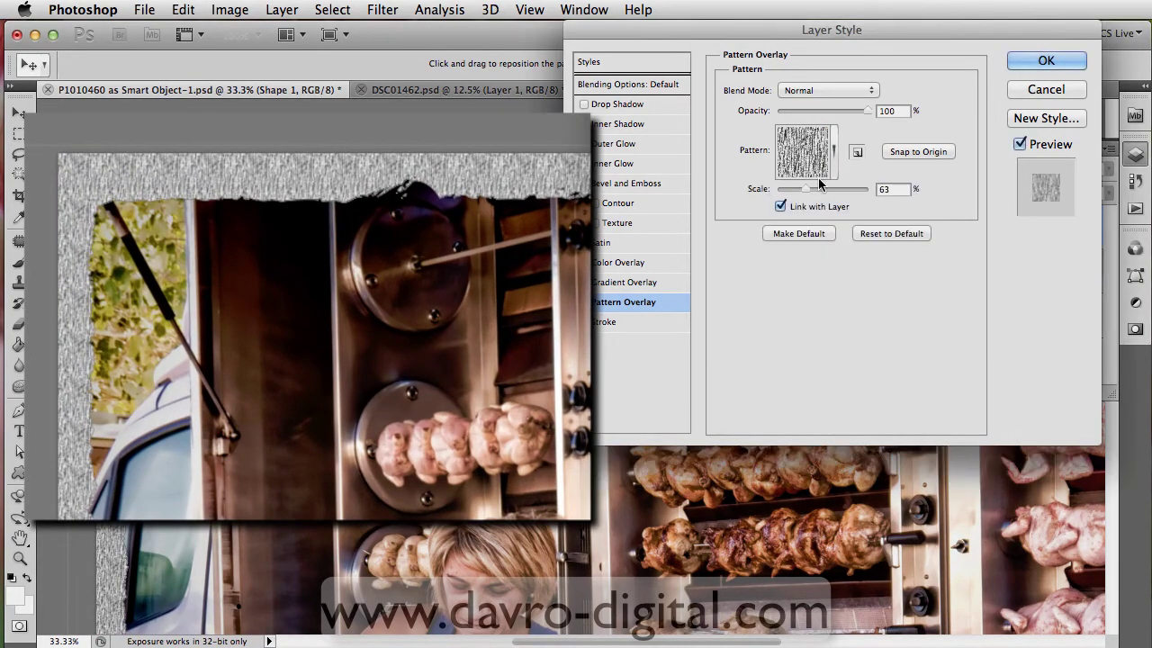
- Fade the grey pattern overlay to 19% opacity and shrink its scale to 53%
drag(865, 110, 781, 112)
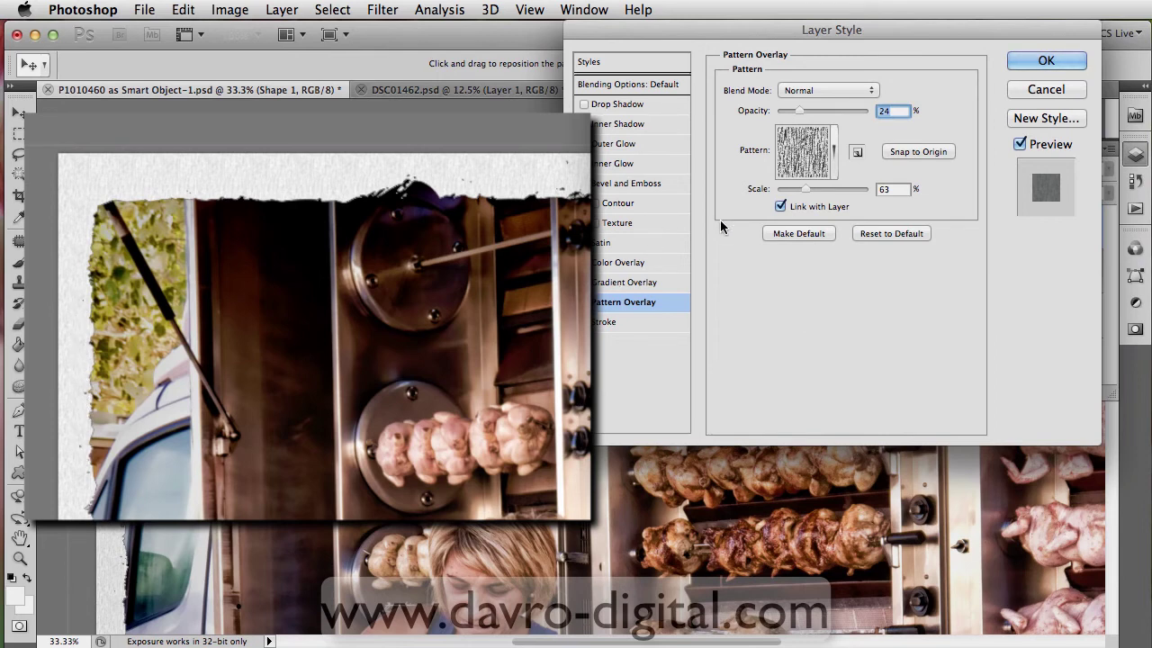
mouse_move(799, 187)
mouse_down()
mouse_move(810, 186)
mouse_move(796, 189)
mouse_up()
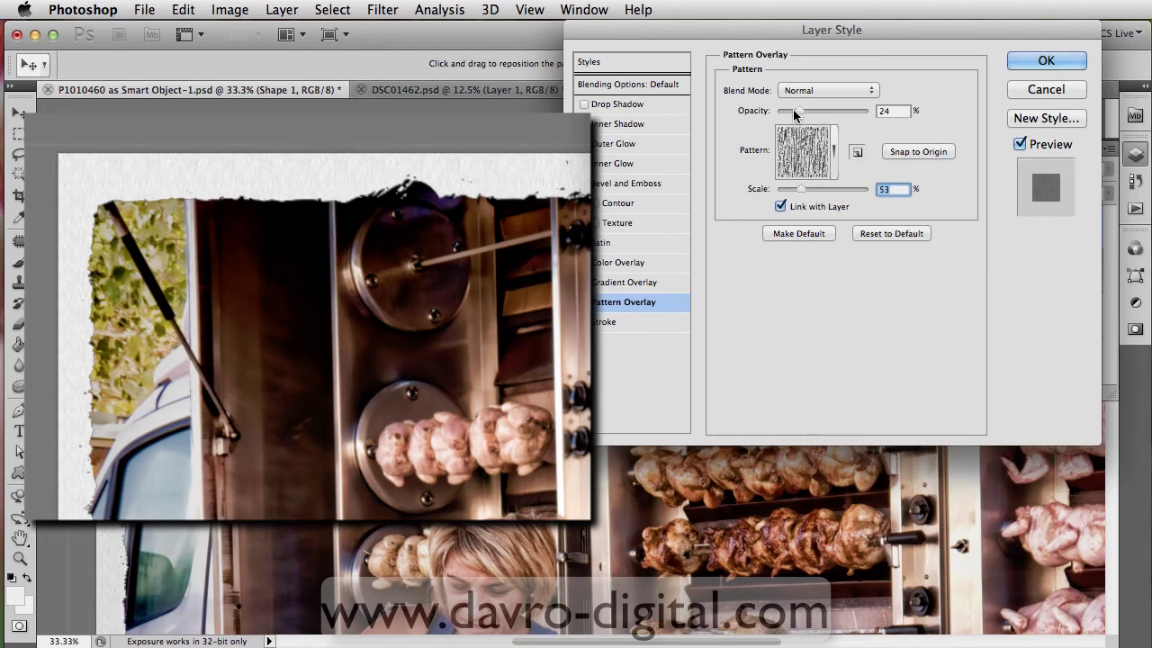
drag(792, 109, 790, 111)
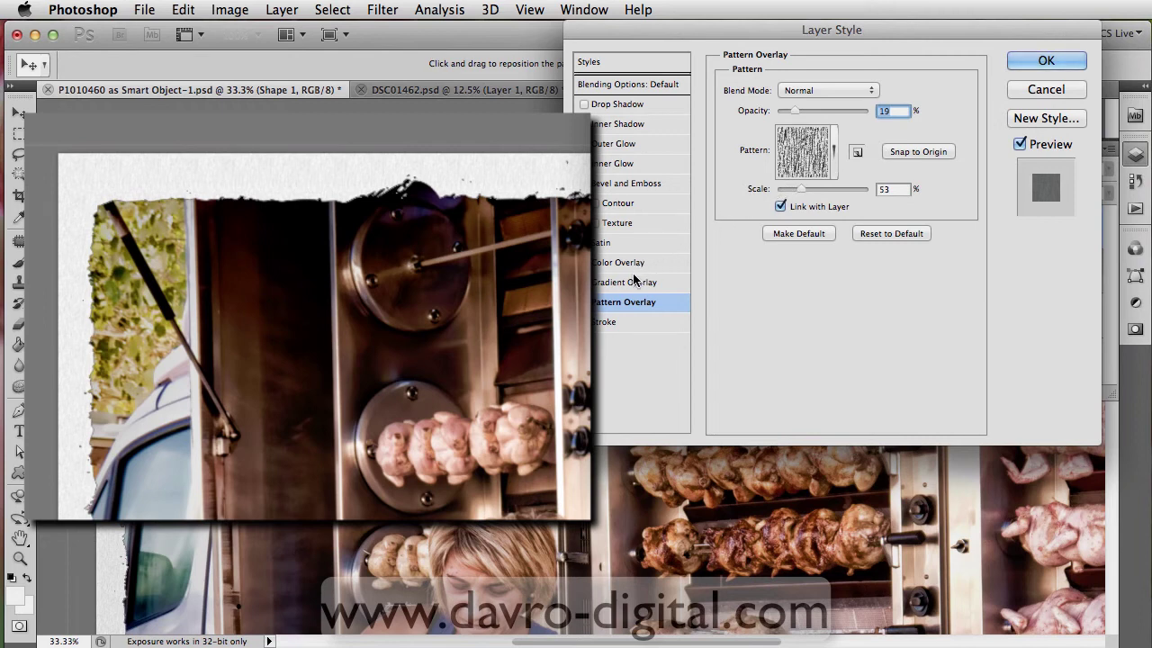
- Add a drop shadow with 143° angle, 55 px distance, 14% spread and 73 px size, then apply
click(619, 105)
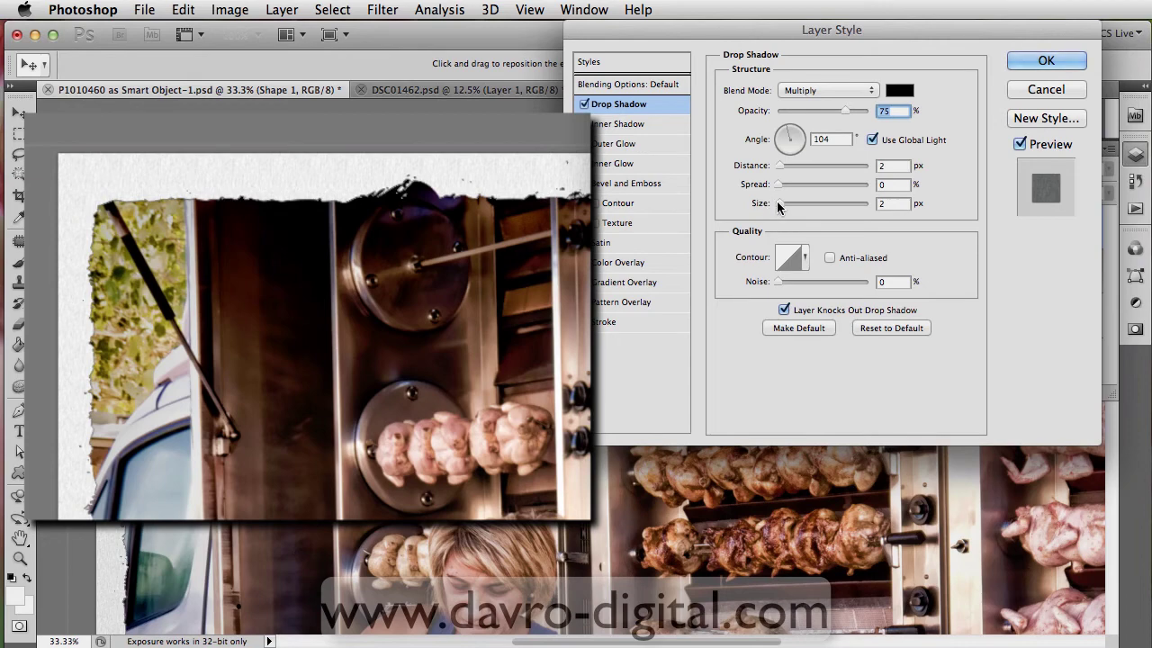
drag(779, 204, 793, 202)
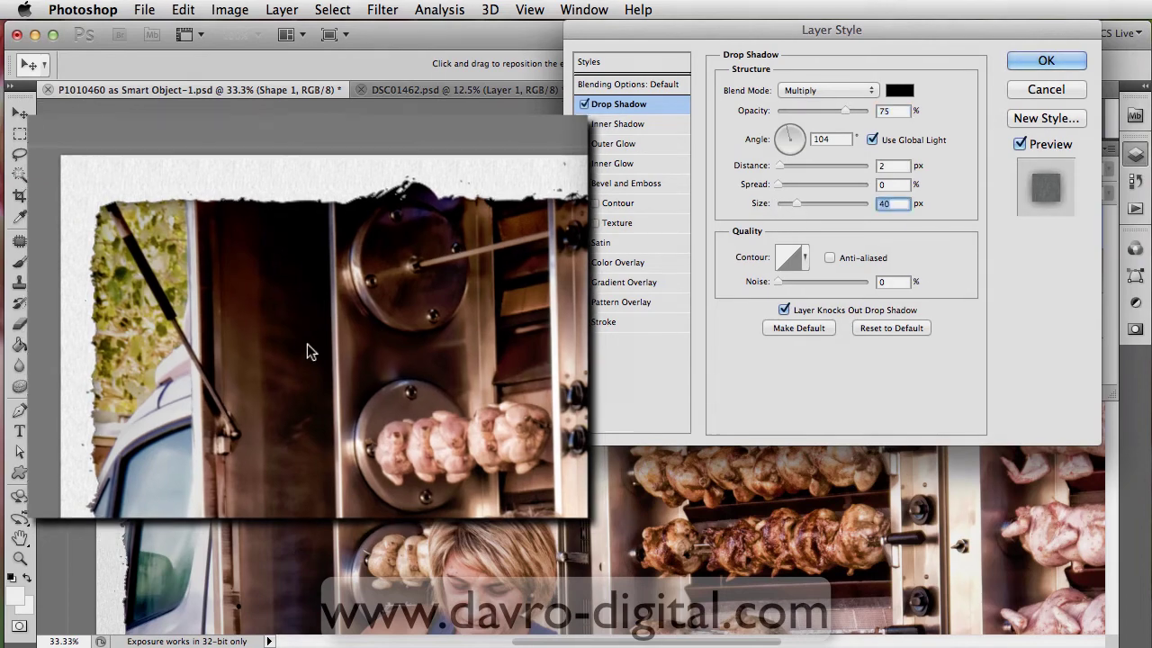
drag(307, 350, 321, 336)
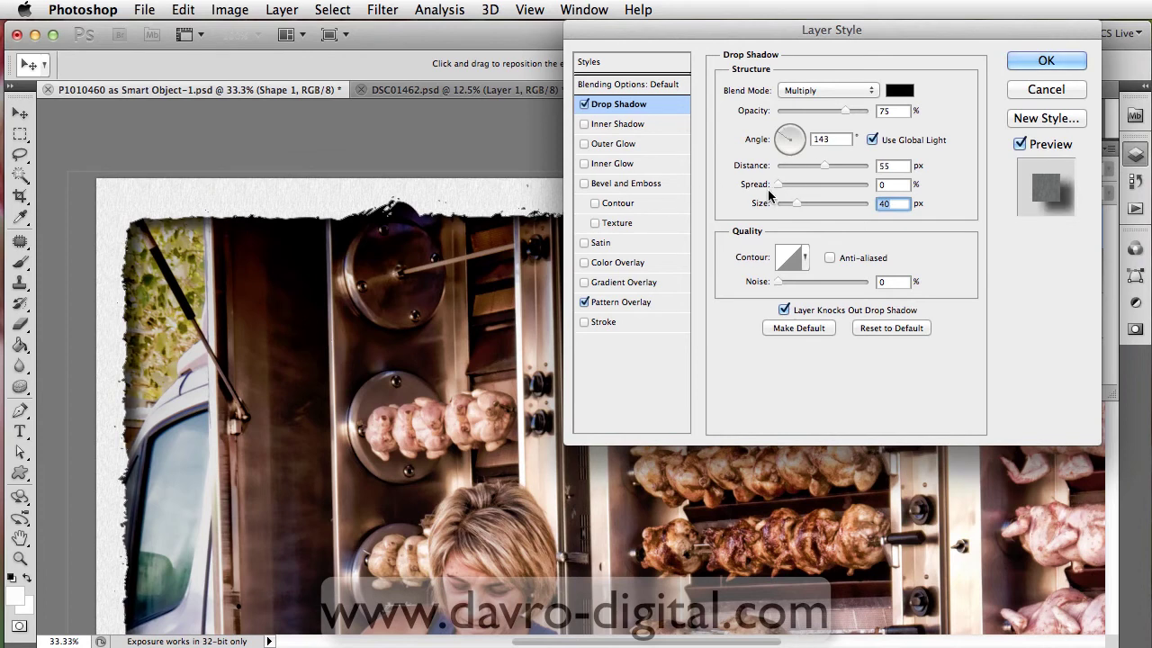
drag(778, 185, 806, 205)
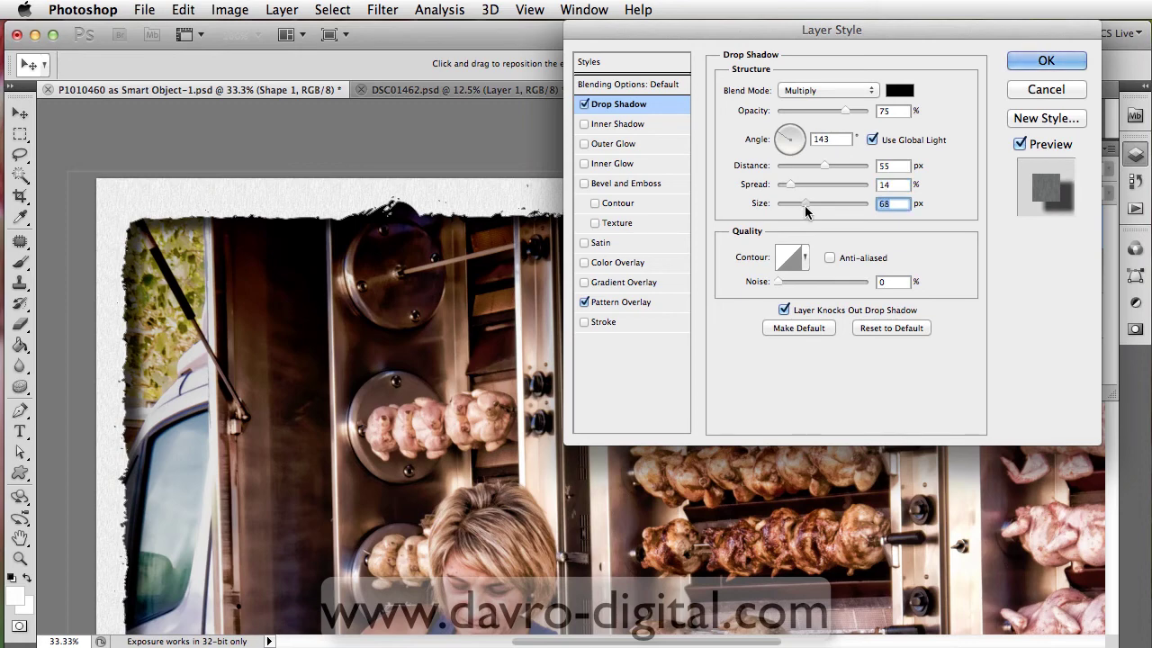
click(1045, 61)
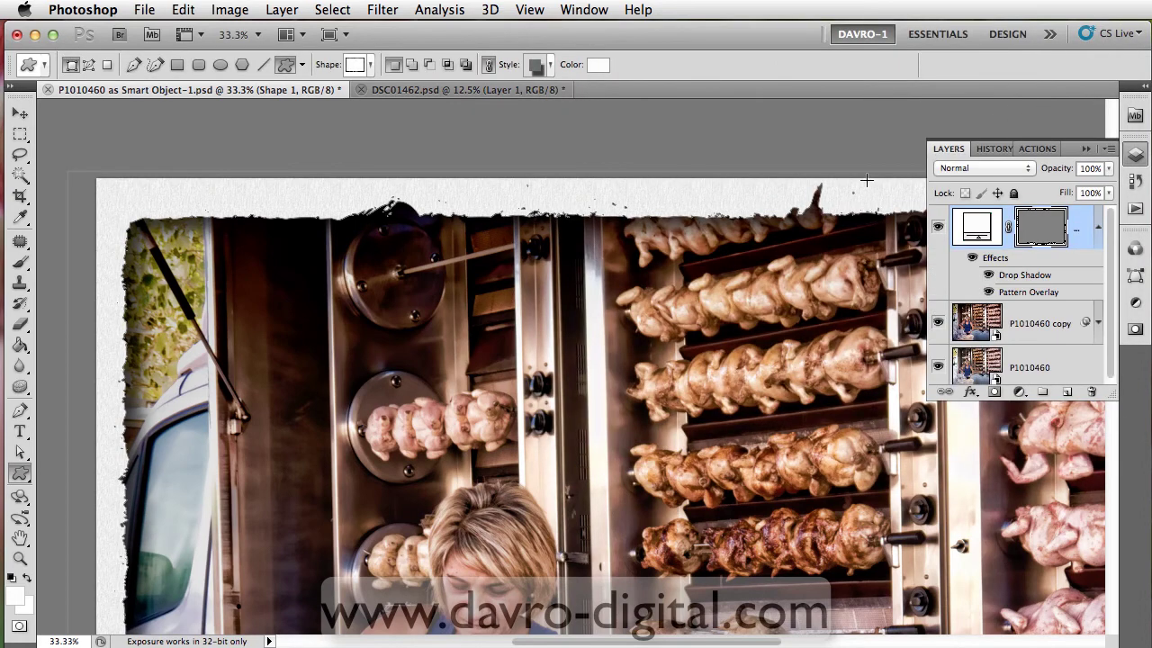
- Fit the image on screen and change the border shape's fill to dark red-brown #1a0404
key(super+0)
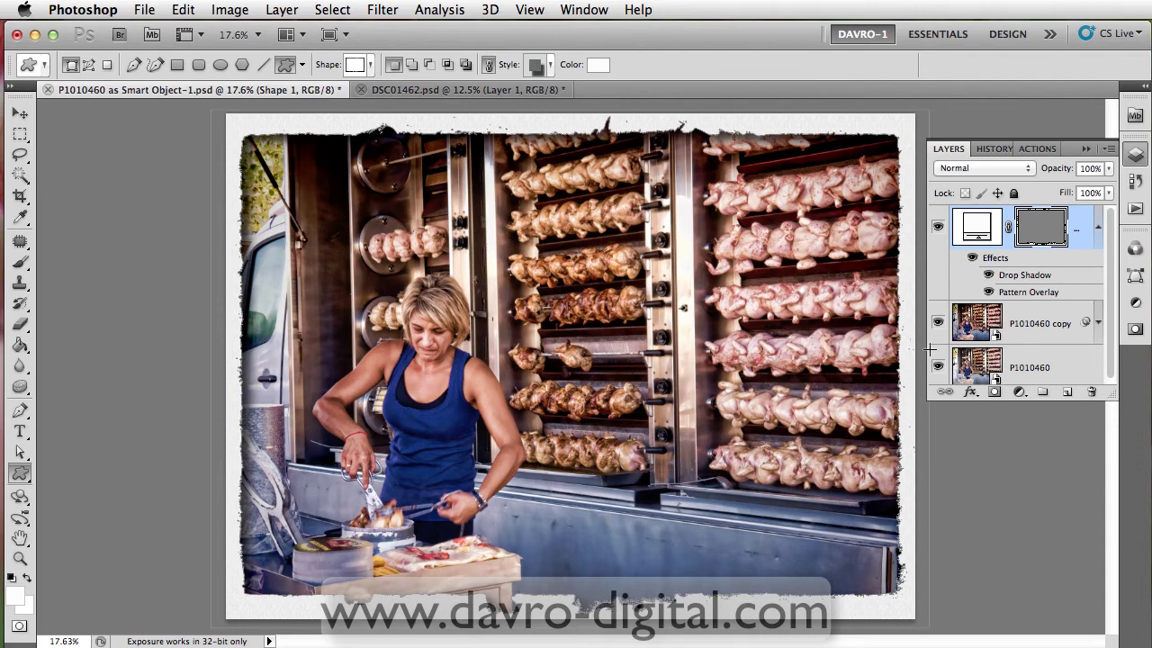
double_click(973, 231)
drag(849, 218, 990, 189)
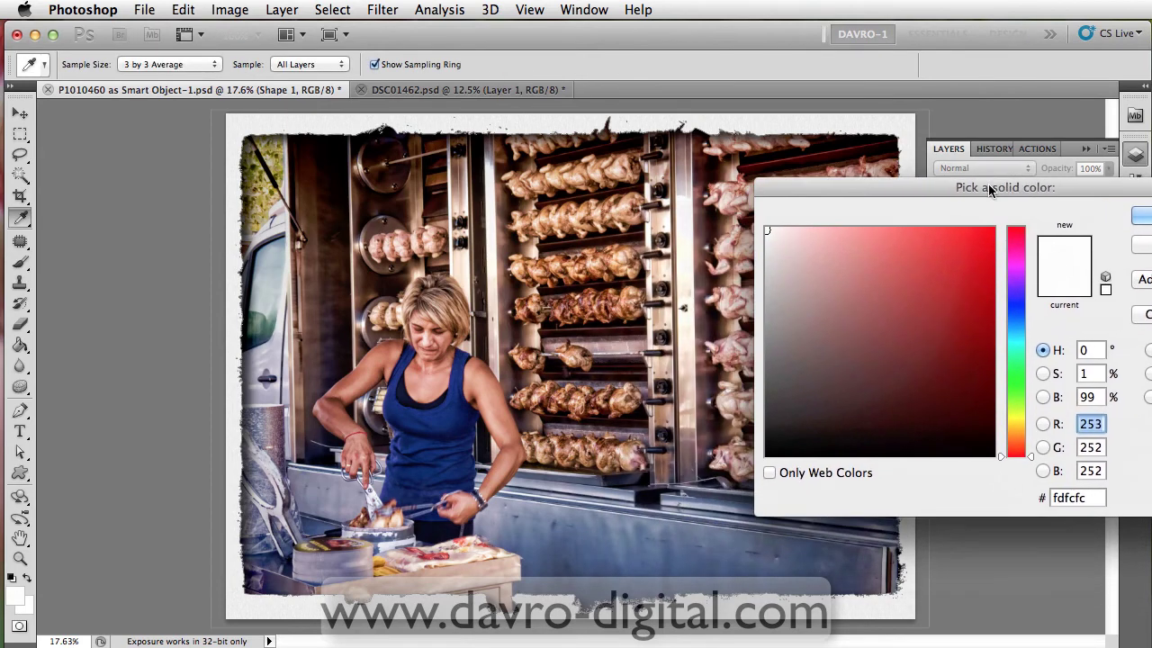
drag(770, 308, 783, 455)
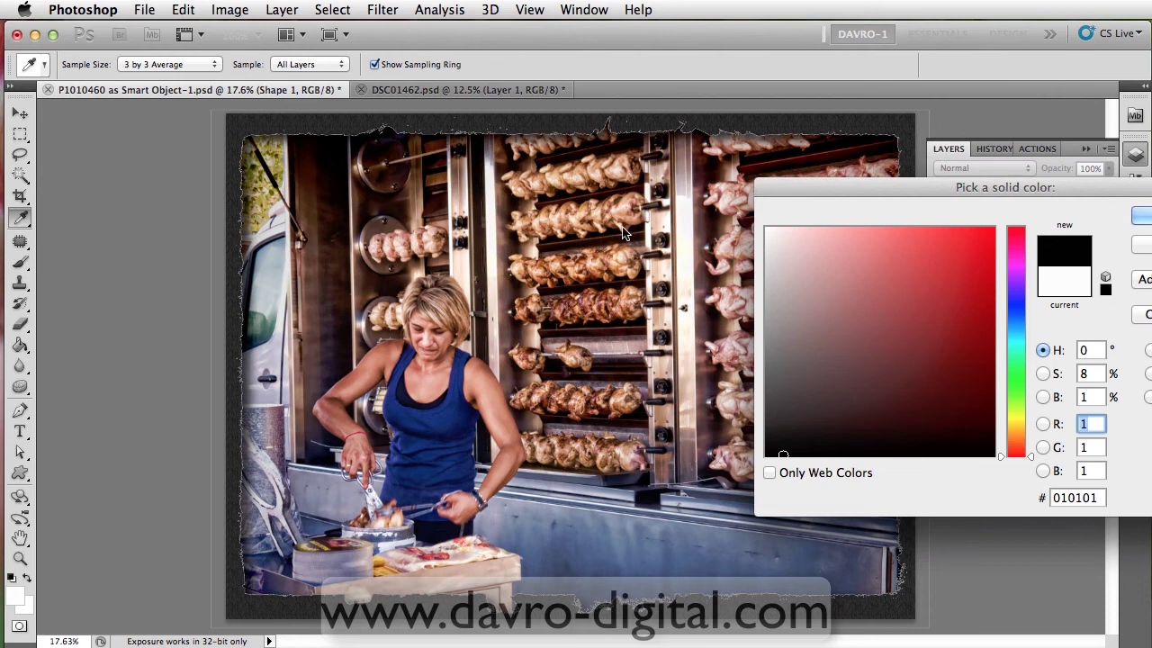
mouse_move(877, 444)
mouse_down()
mouse_move(910, 445)
mouse_move(961, 404)
mouse_move(963, 433)
mouse_up()
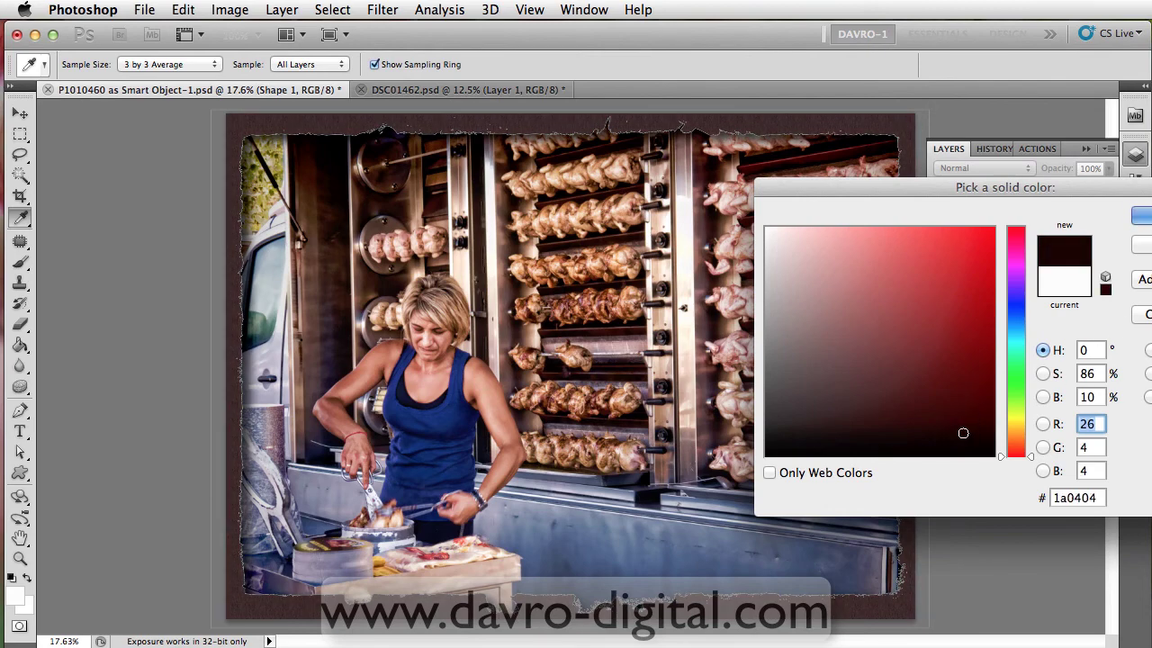
key(Return)
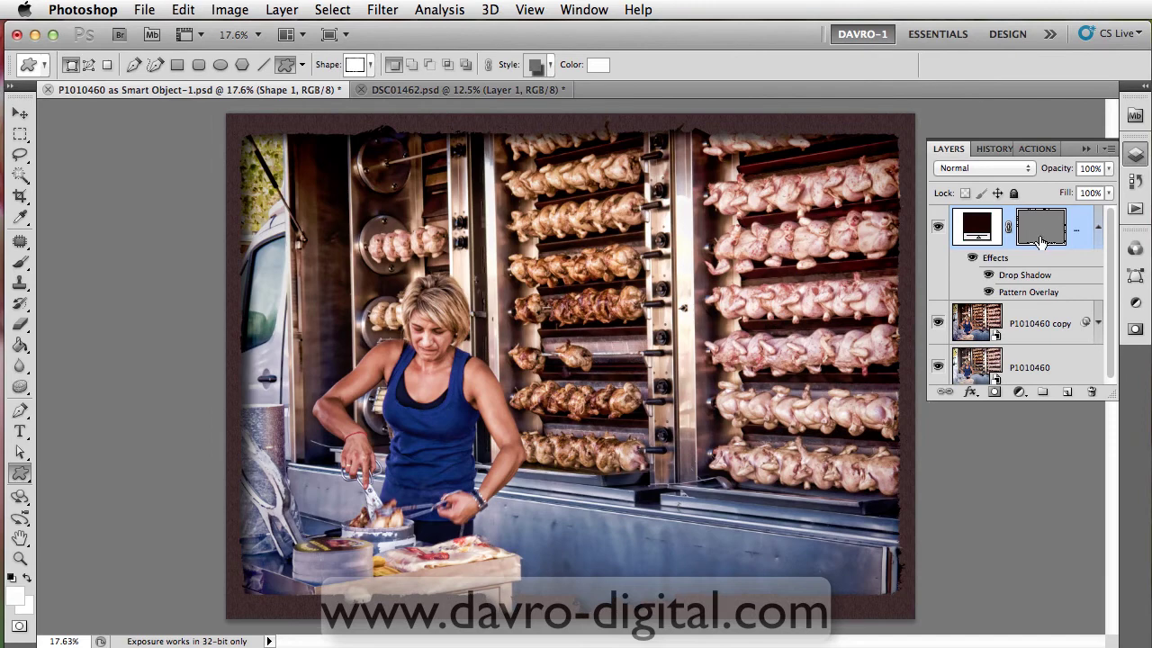